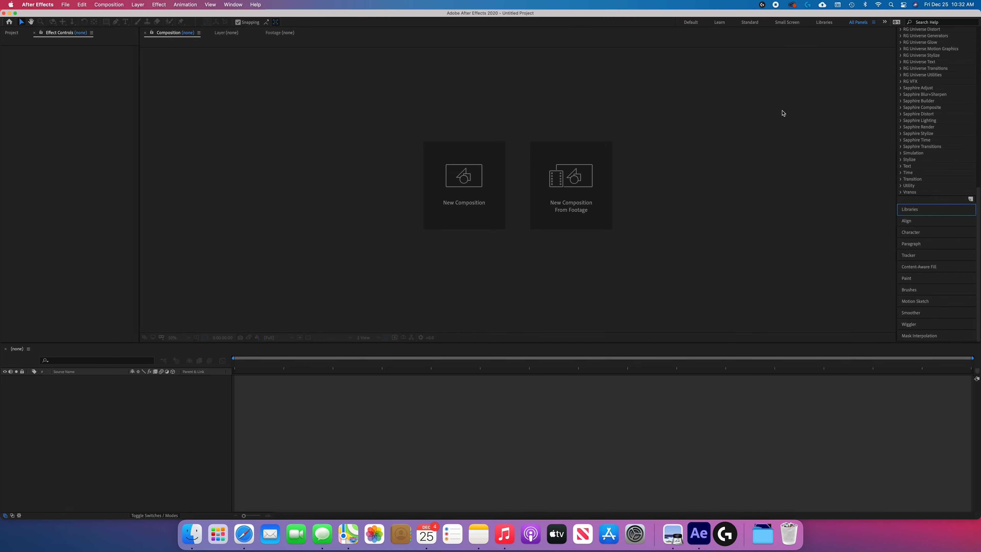
Create a 1920 x 1080 composition with the HDTV 1080 29.97 preset and a duration of 0;00;08;00
{"action": "left_click", "coordinate": [464, 180]}
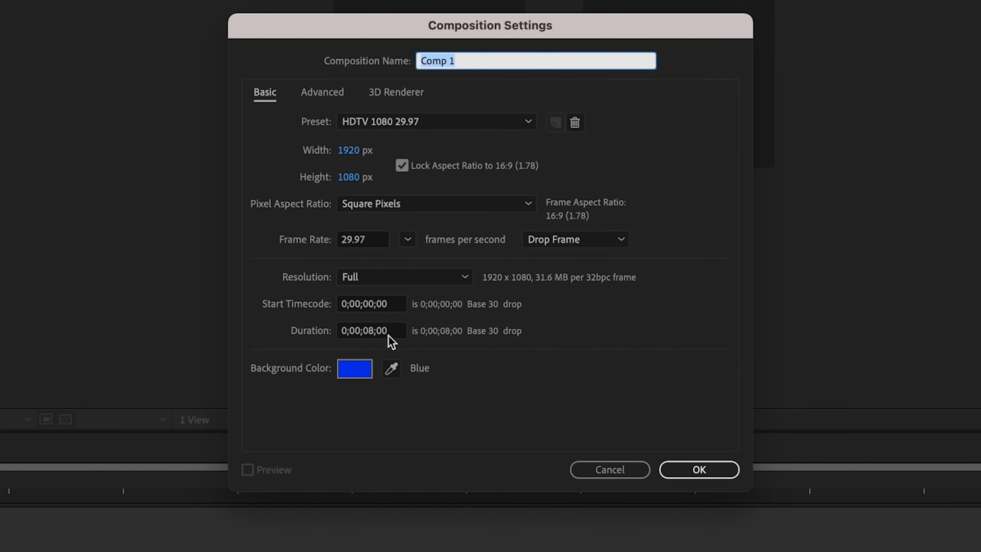
{"action": "left_click", "coordinate": [373, 332]}
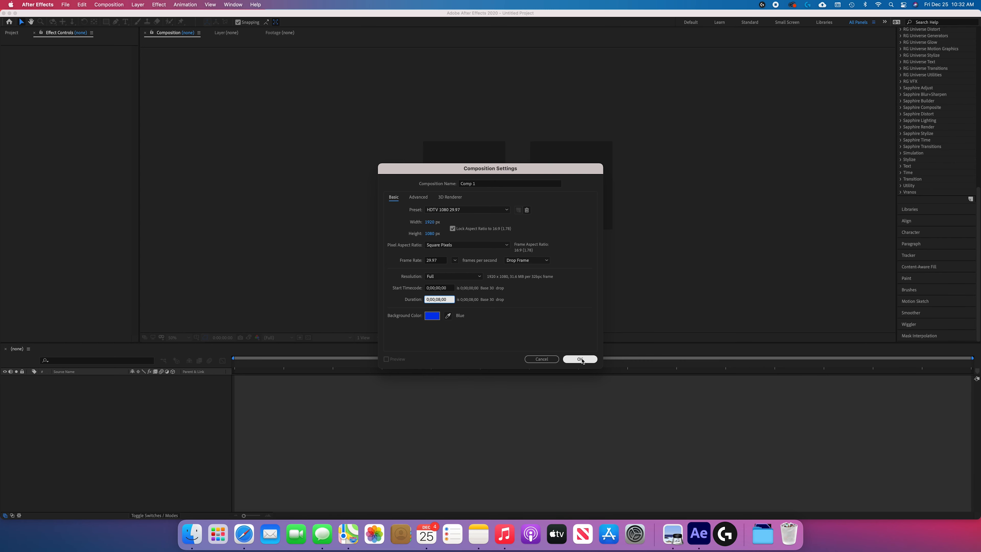
{"action": "left_click", "coordinate": [581, 359]}
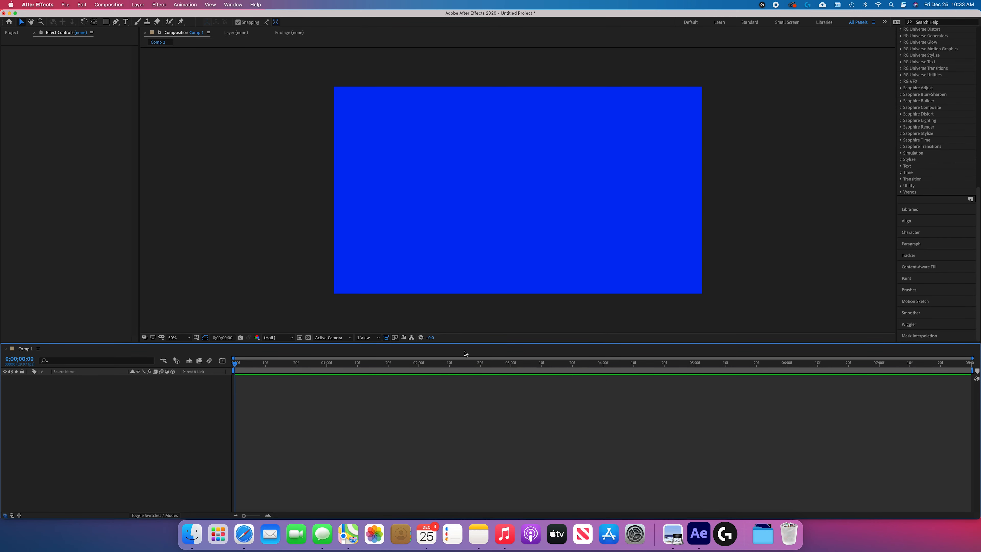
Fit the composition to the viewer and turn on the transparency grid
{"action": "left_click", "coordinate": [179, 338]}
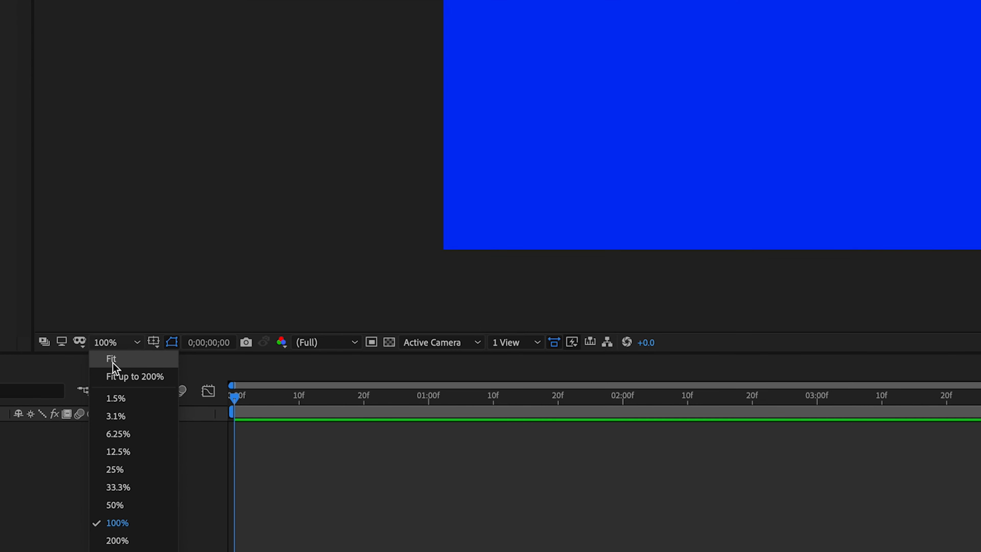
{"action": "left_click", "coordinate": [111, 359]}
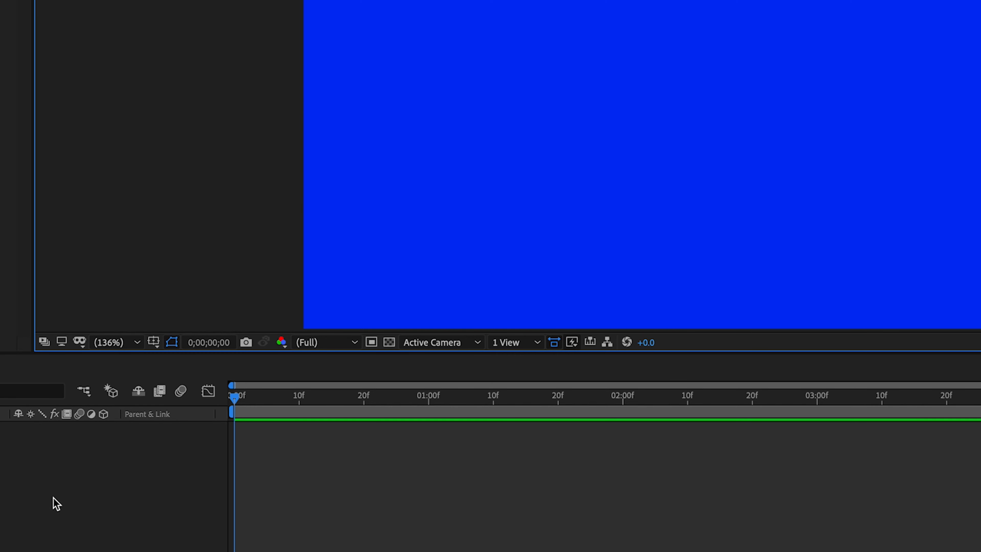
{"action": "left_click", "coordinate": [390, 343]}
{"action": "left_click", "coordinate": [389, 343]}
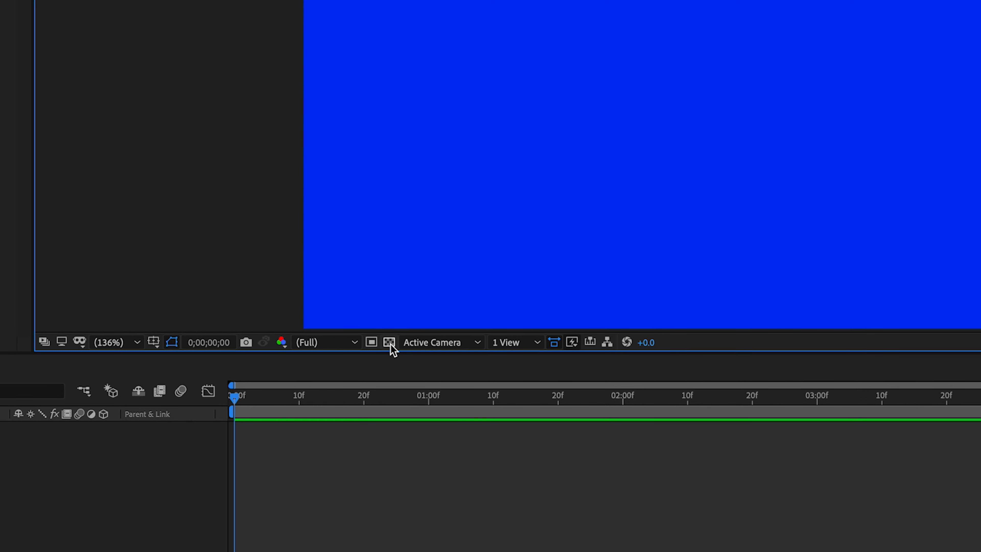
{"action": "left_click", "coordinate": [389, 342]}
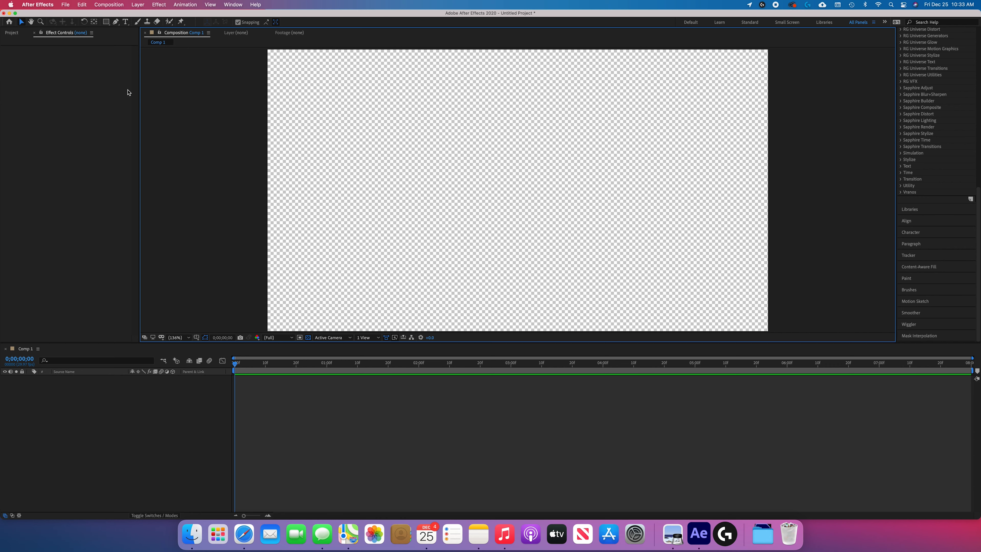
With the Rectangle tool, set the shape fill to a linear gradient starting from light purple
{"action": "left_click", "coordinate": [105, 22]}
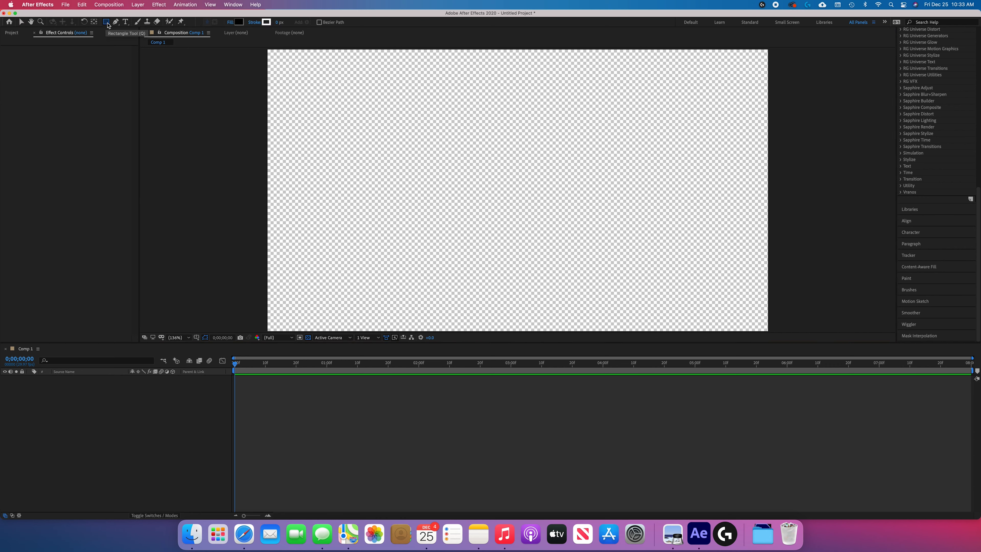
{"action": "left_click", "coordinate": [240, 23]}
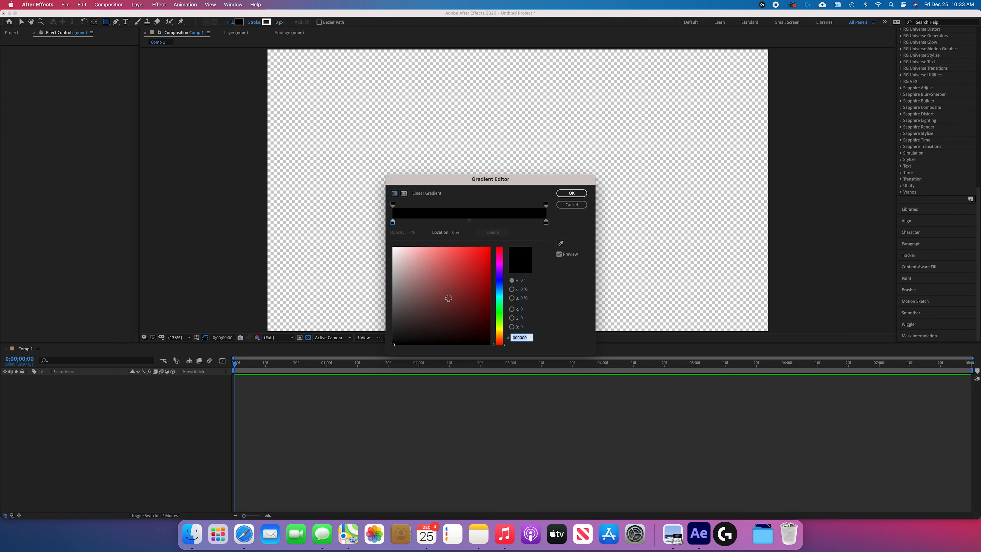
{"action": "left_click_drag", "start_coordinate": [498, 289], "coordinate": [499, 297]}
{"action": "left_click_drag", "start_coordinate": [461, 257], "coordinate": [419, 250]}
{"action": "left_click_drag", "start_coordinate": [501, 285], "coordinate": [500, 277]}
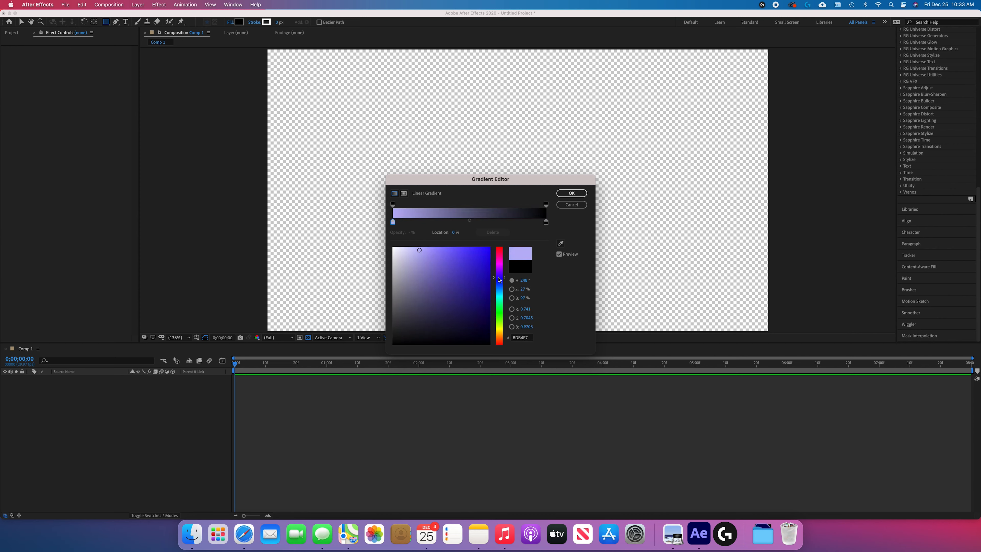
{"action": "left_click", "coordinate": [425, 278]}
{"action": "left_click_drag", "start_coordinate": [425, 278], "coordinate": [414, 252]}
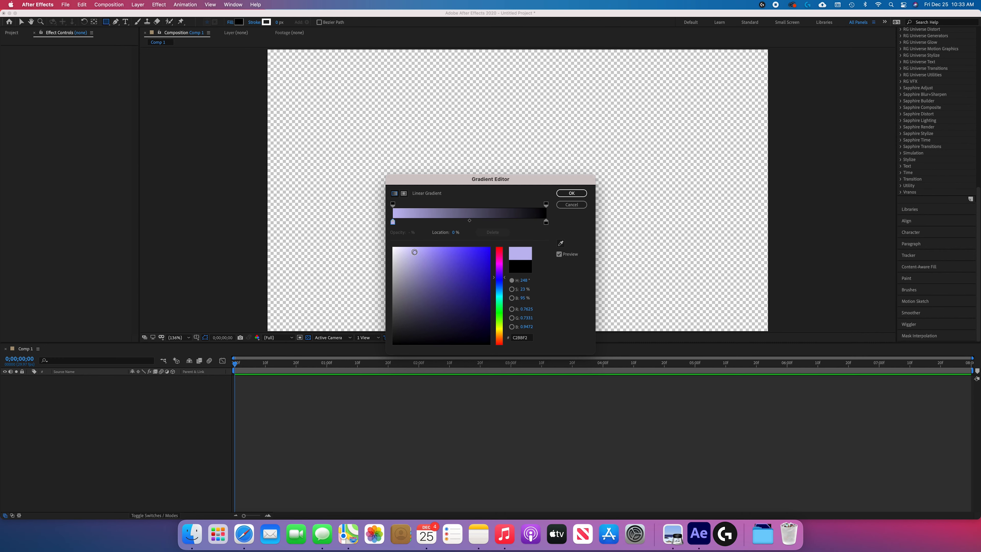
{"action": "left_click", "coordinate": [571, 193]}
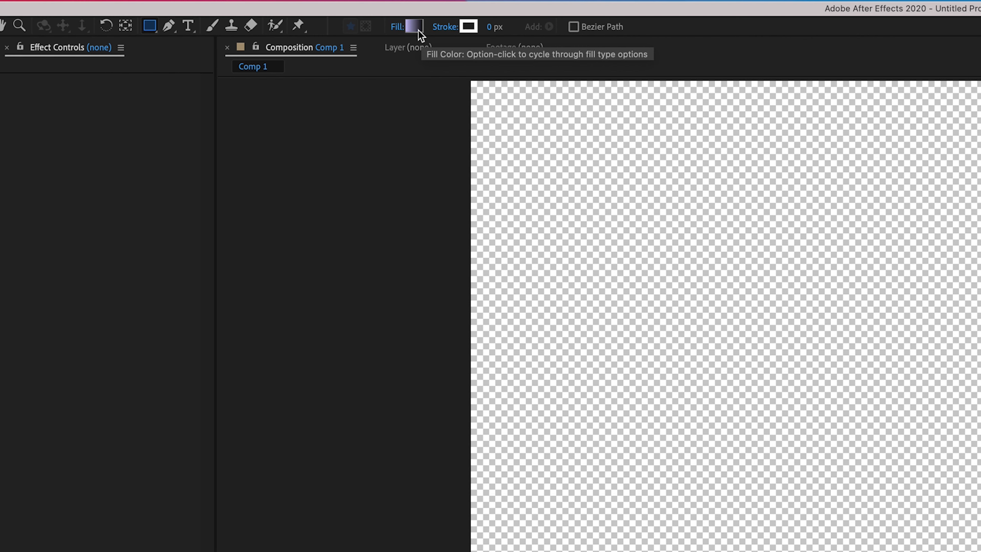
Switch the shape fill type to solid colour and set it to purple A48DFE
{"action": "left_click", "coordinate": [419, 31], "text": "alt"}
{"action": "left_click", "coordinate": [419, 31], "text": "alt"}
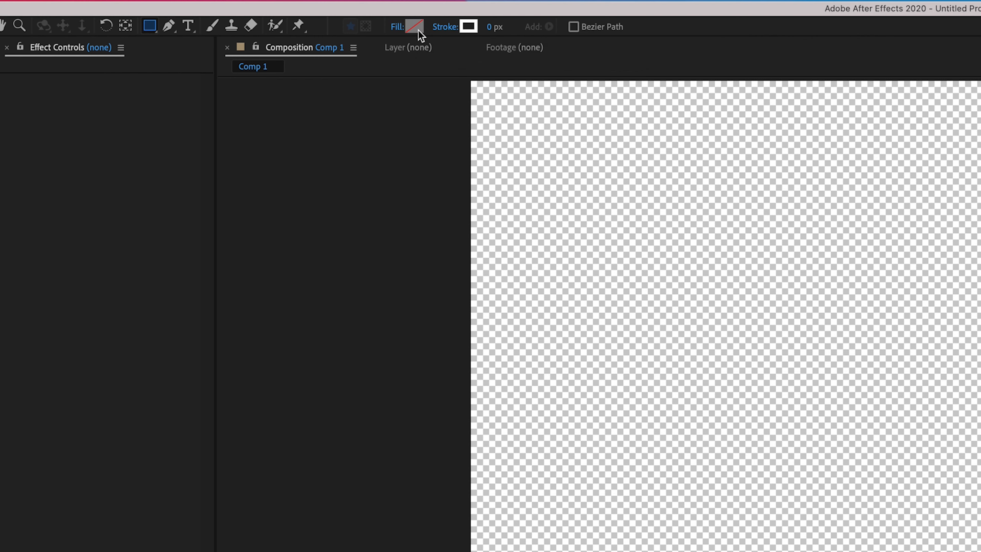
{"action": "left_click", "coordinate": [419, 31], "text": "alt"}
{"action": "left_click", "coordinate": [419, 31]}
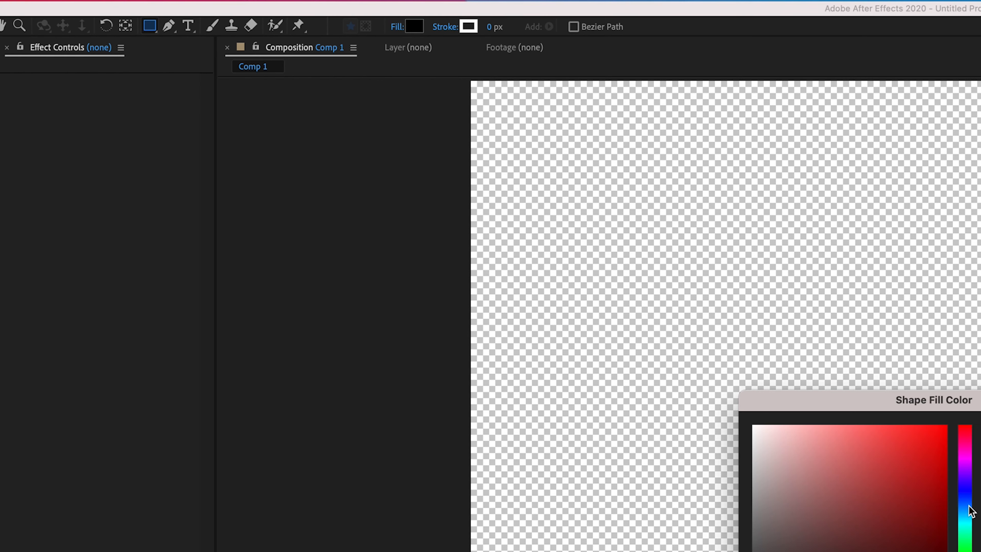
{"action": "left_click", "coordinate": [965, 484]}
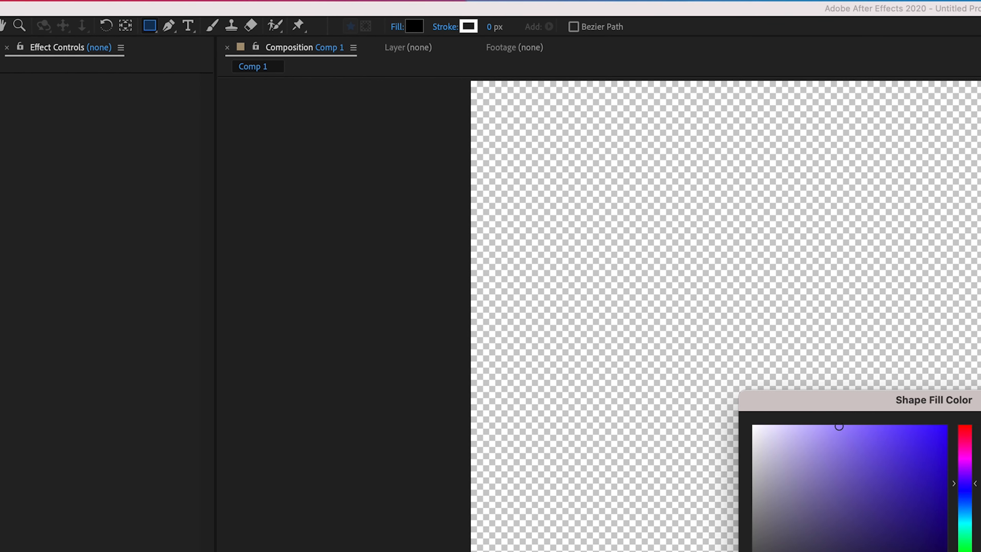
{"action": "key", "text": "Return"}
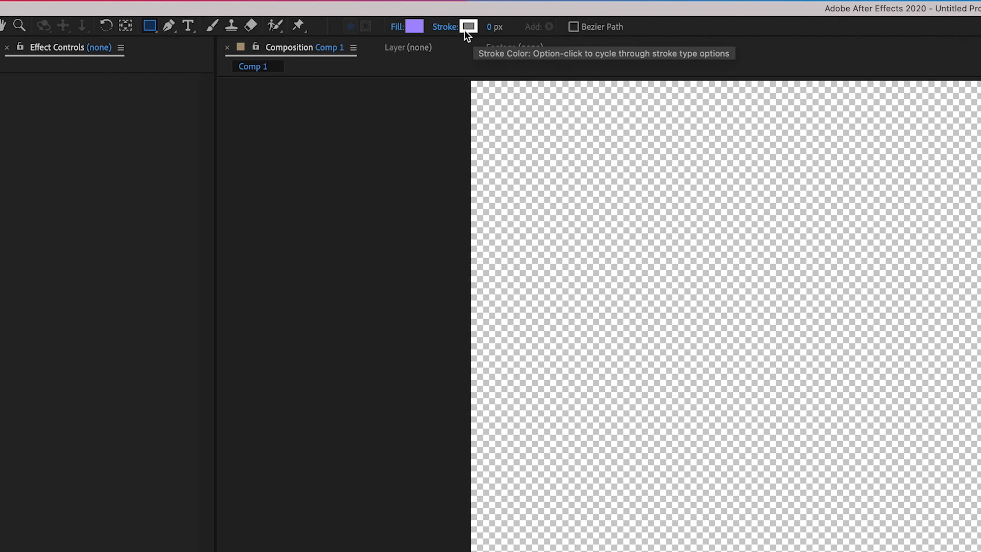
Create a rectangle shape layer that fills the whole composition, and leave it deselected and collapsed in the timeline
{"action": "double_click", "coordinate": [150, 26]}
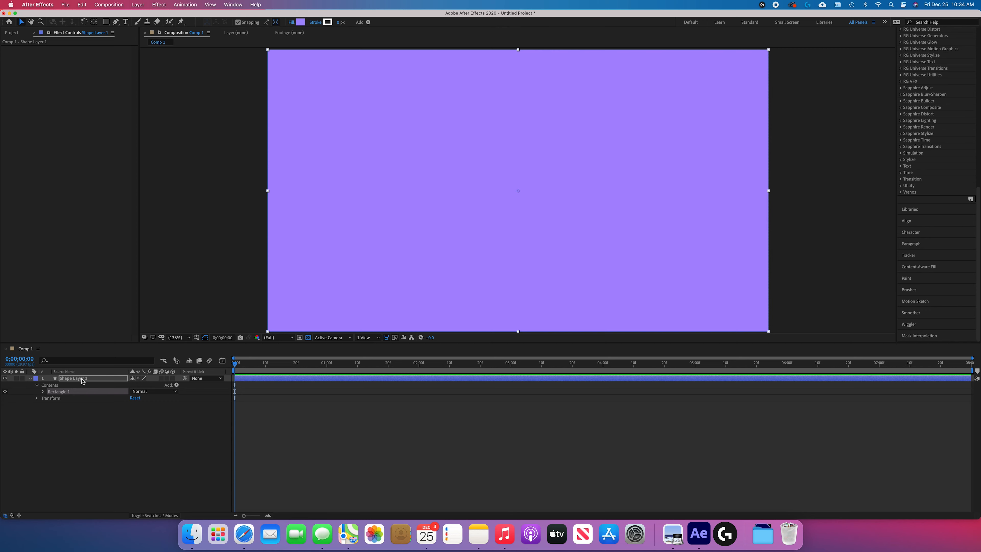
{"action": "left_click", "coordinate": [112, 444]}
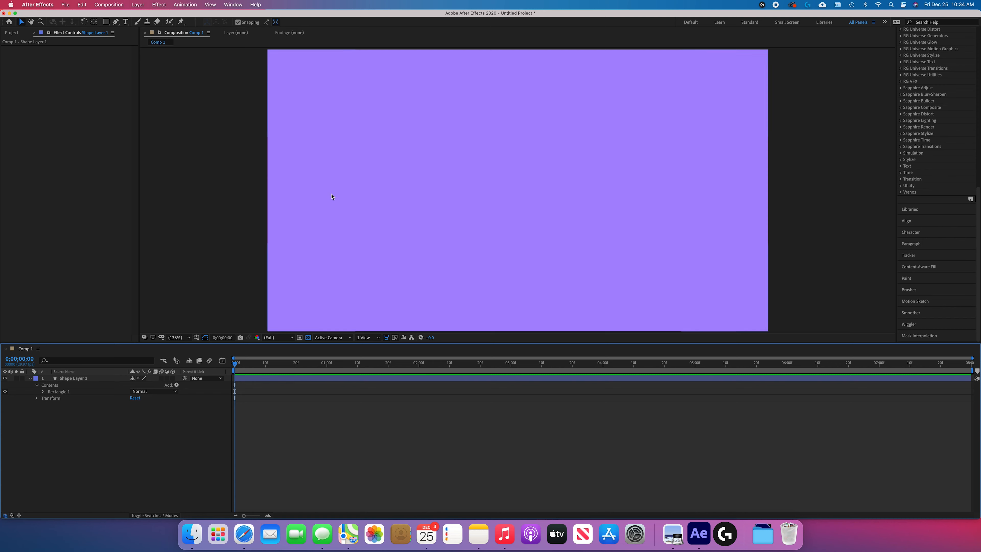
{"action": "left_click", "coordinate": [105, 22]}
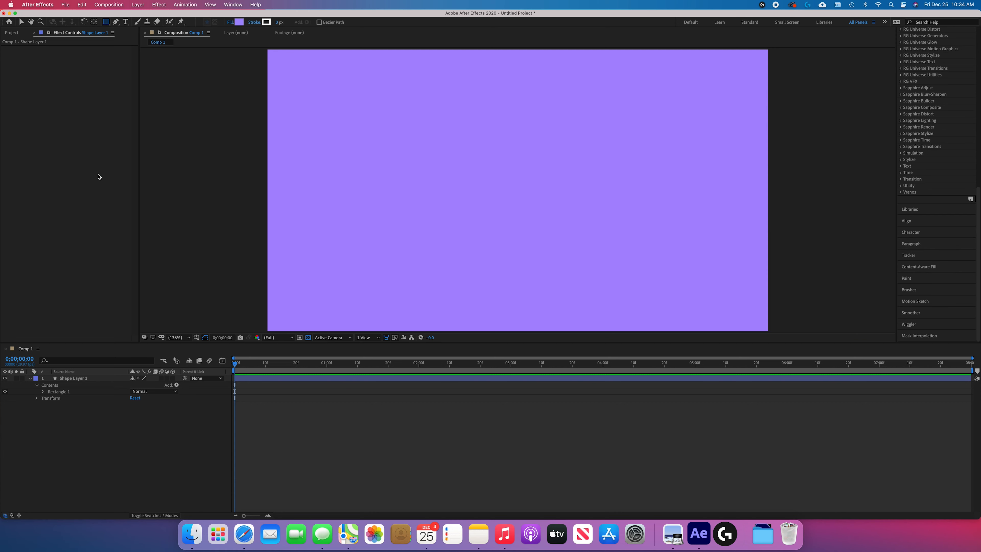
{"action": "left_click", "coordinate": [30, 380]}
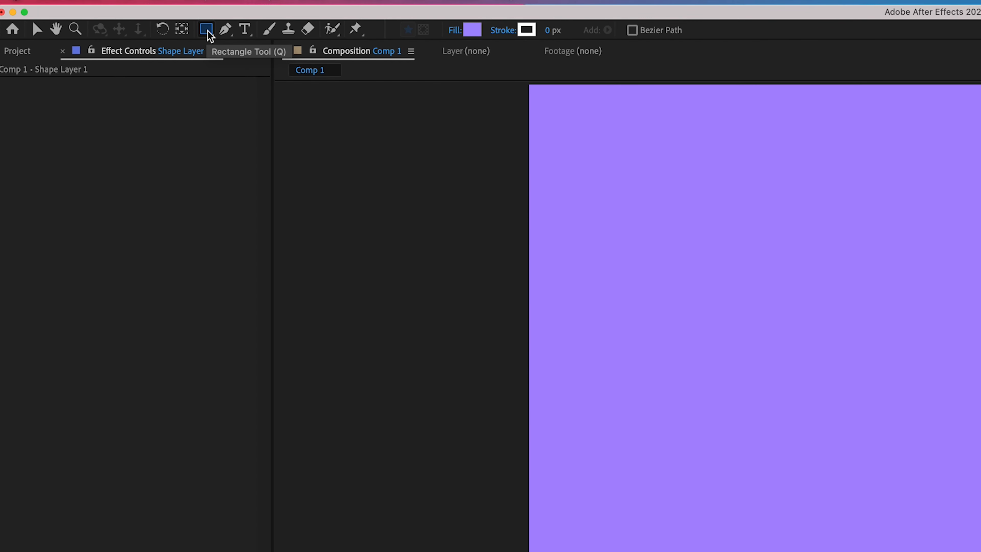
Draw an ellipse slightly left of the composition's centre on a new shape layer, filled with pink F58DFE
{"action": "key", "text": "q"}
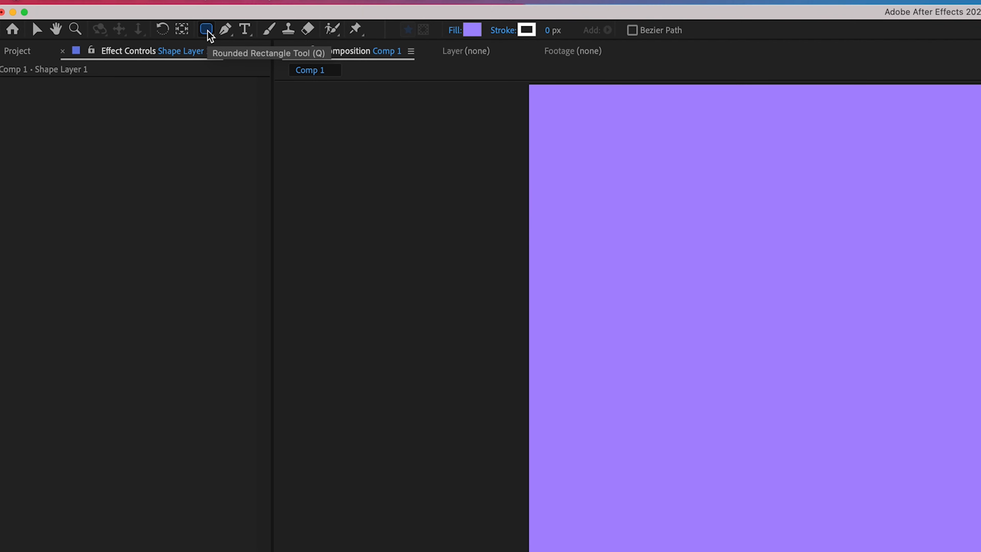
{"action": "key", "text": "q"}
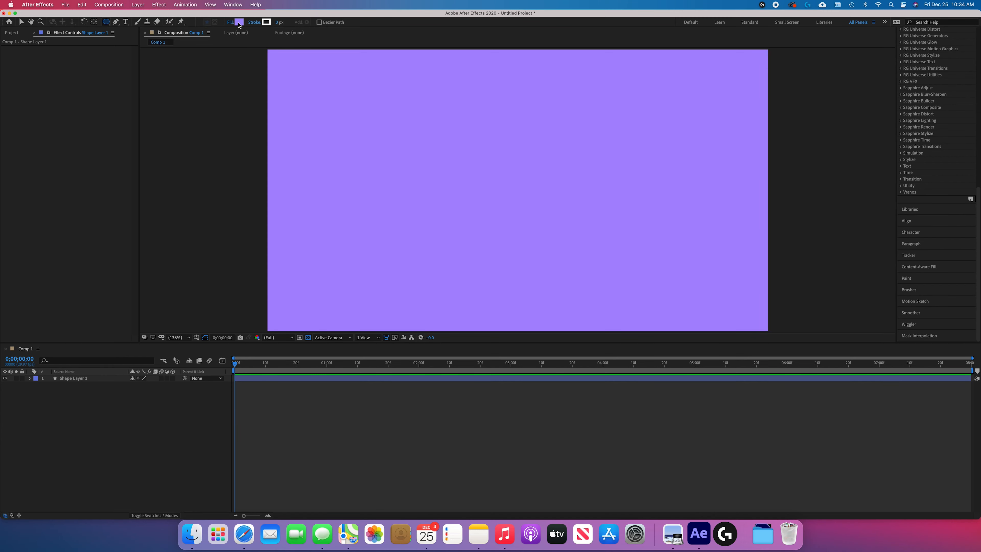
{"action": "left_click", "coordinate": [238, 23]}
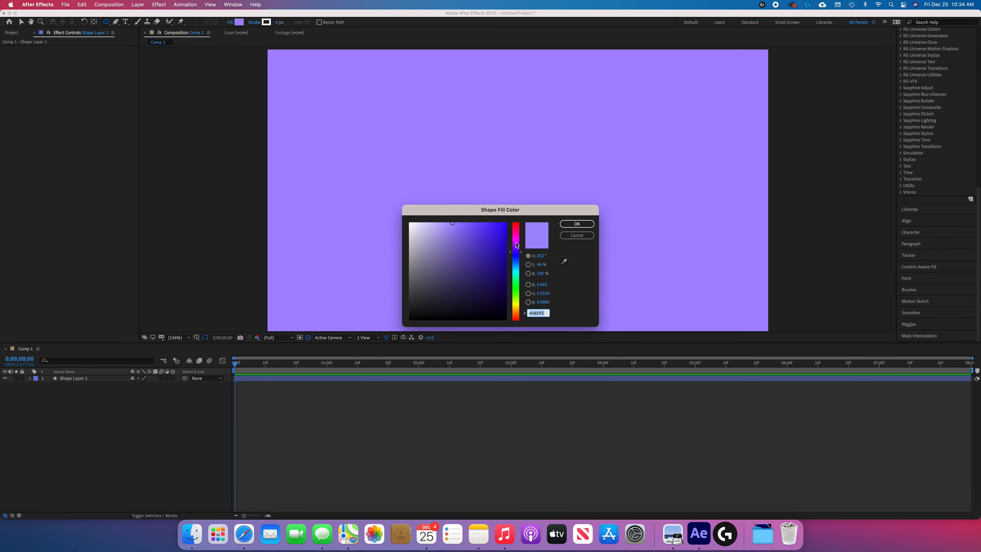
{"action": "left_click", "coordinate": [518, 239]}
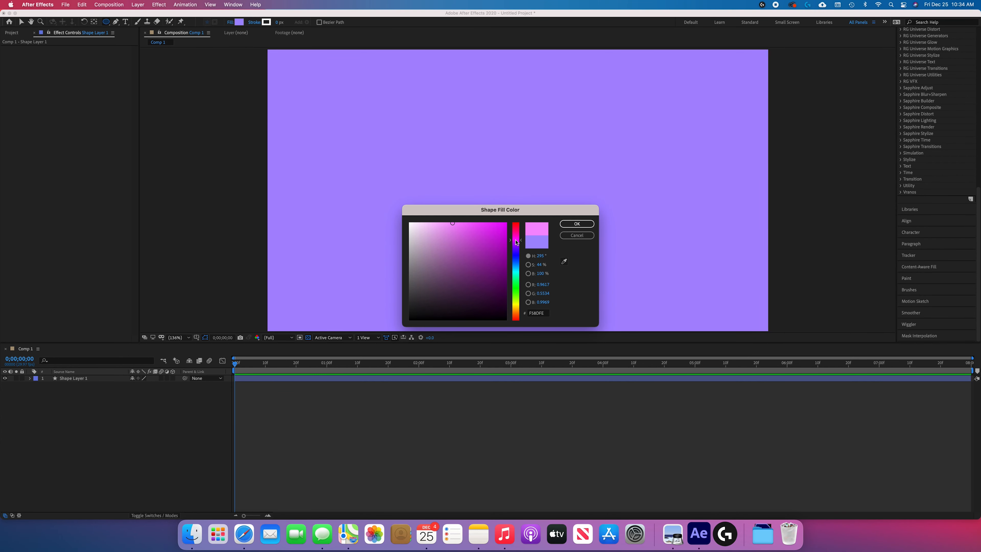
{"action": "left_click", "coordinate": [563, 224]}
{"action": "left_click_drag", "start_coordinate": [409, 116], "coordinate": [542, 254]}
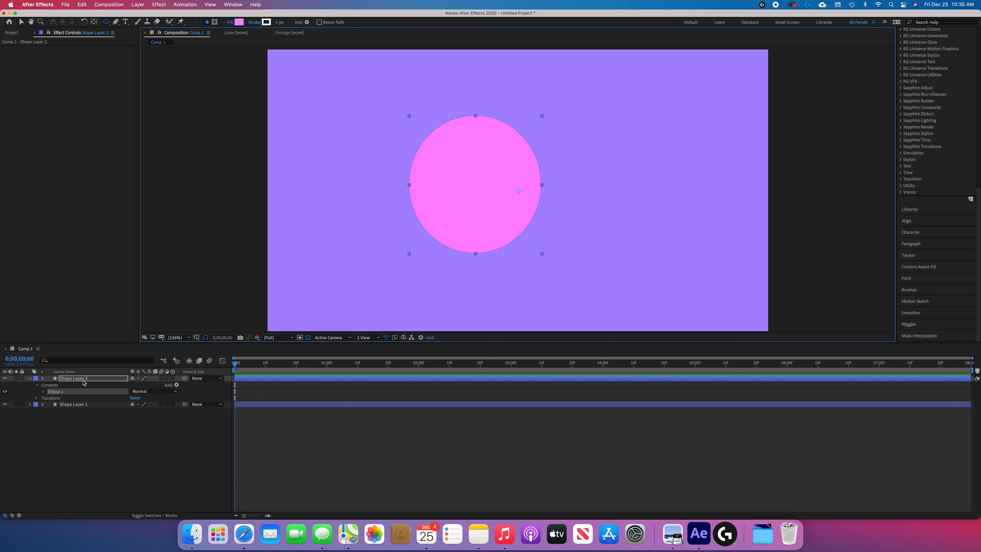
Rename the purple rectangle's shape layer as Background
{"action": "left_click", "coordinate": [81, 404]}
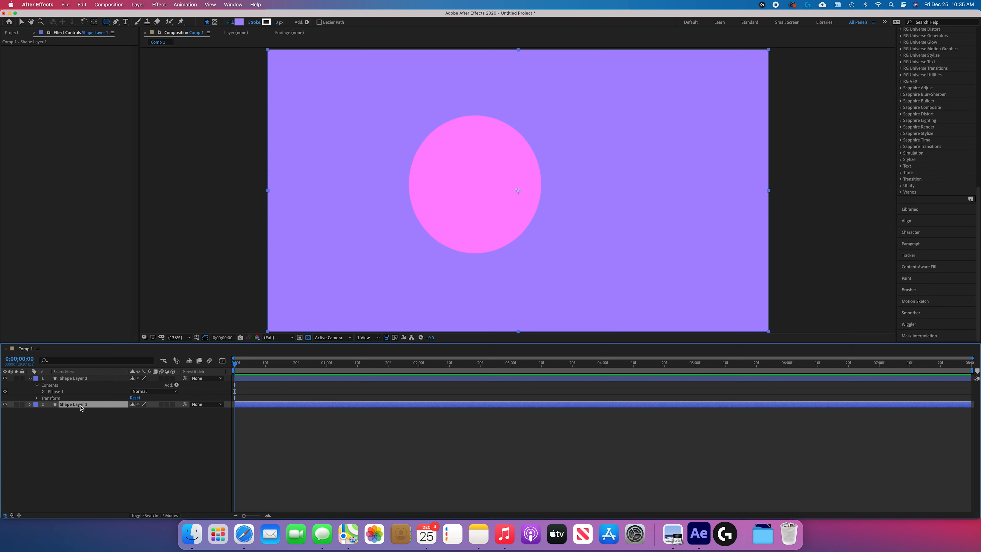
{"action": "key", "text": "Return"}
{"action": "type", "text": "Background"}
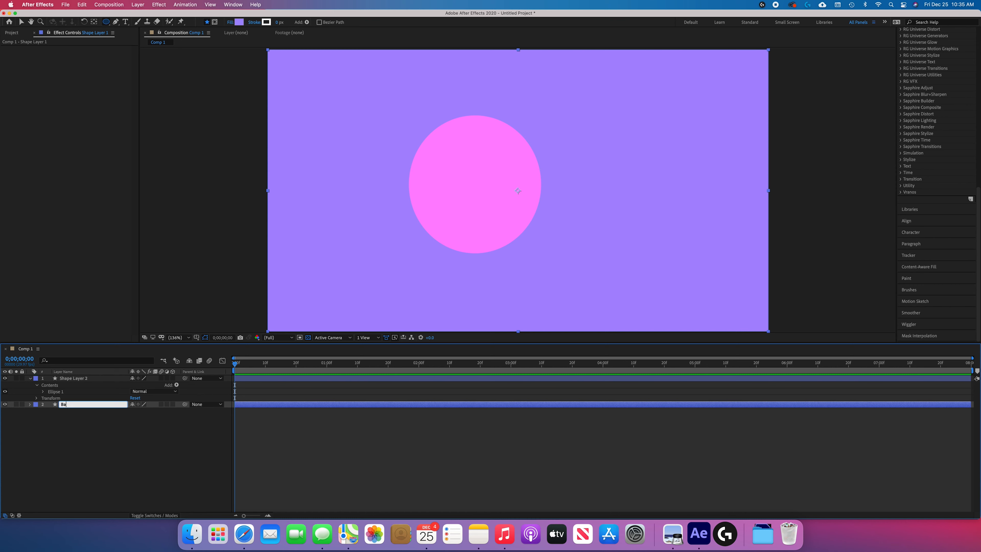
{"action": "key", "text": "Return"}
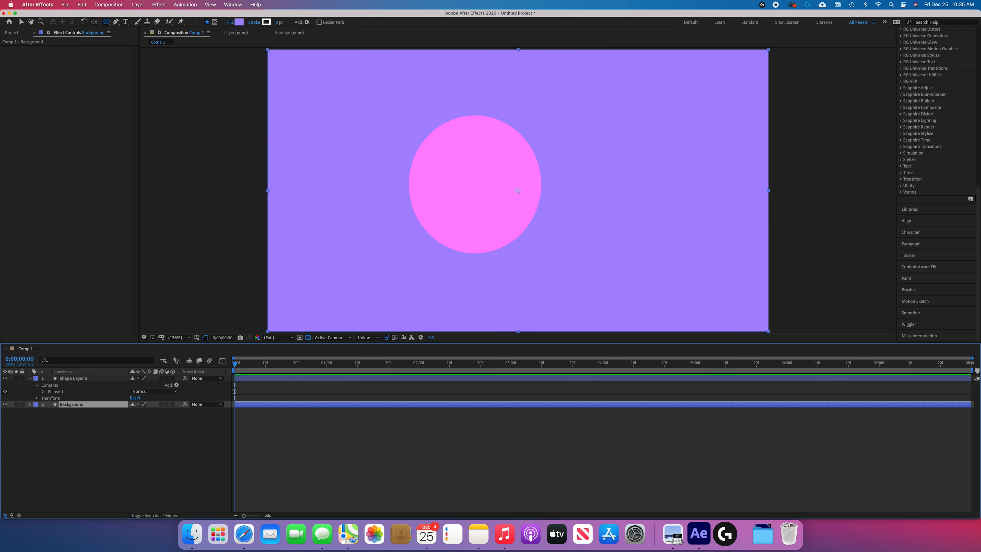
Rename the pink ellipse's shape layer as Circle and deselect it
{"action": "left_click", "coordinate": [76, 379]}
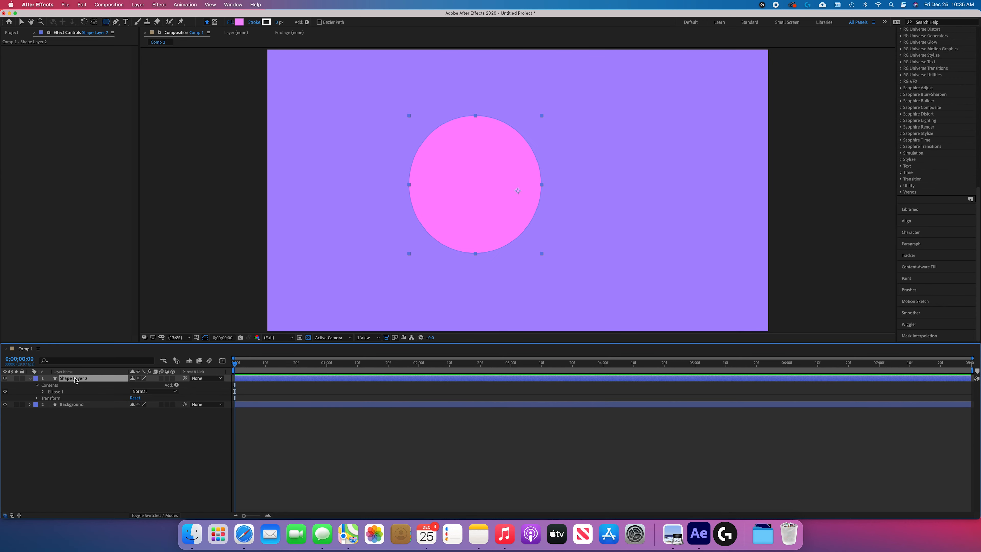
{"action": "key", "text": "Return"}
{"action": "type", "text": "Circle"}
{"action": "key", "text": "Return"}
{"action": "left_click", "coordinate": [83, 456]}
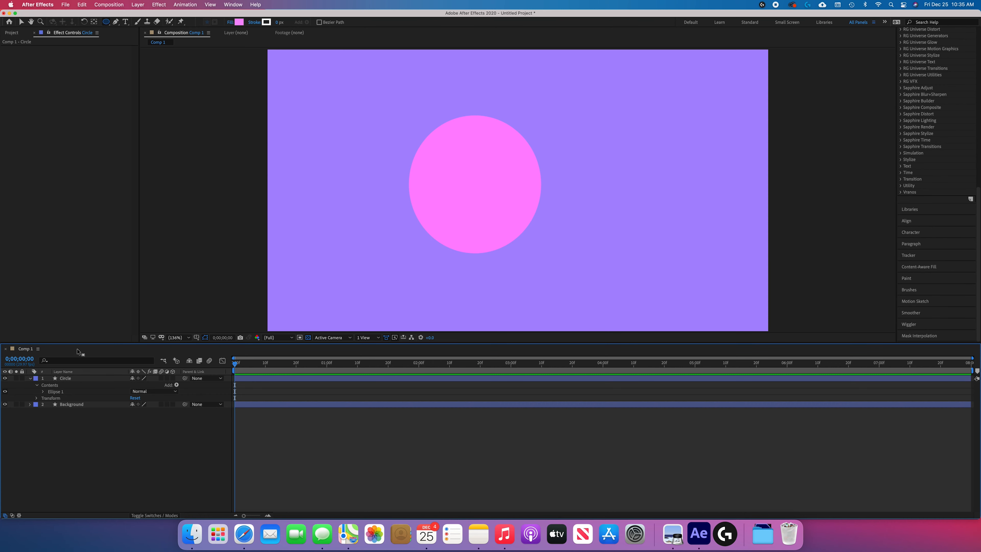
Maximize the timeline and expand the Circle layer's Contents, Ellipse 1 and Transform groups to examine their properties
{"action": "key", "text": "grave"}
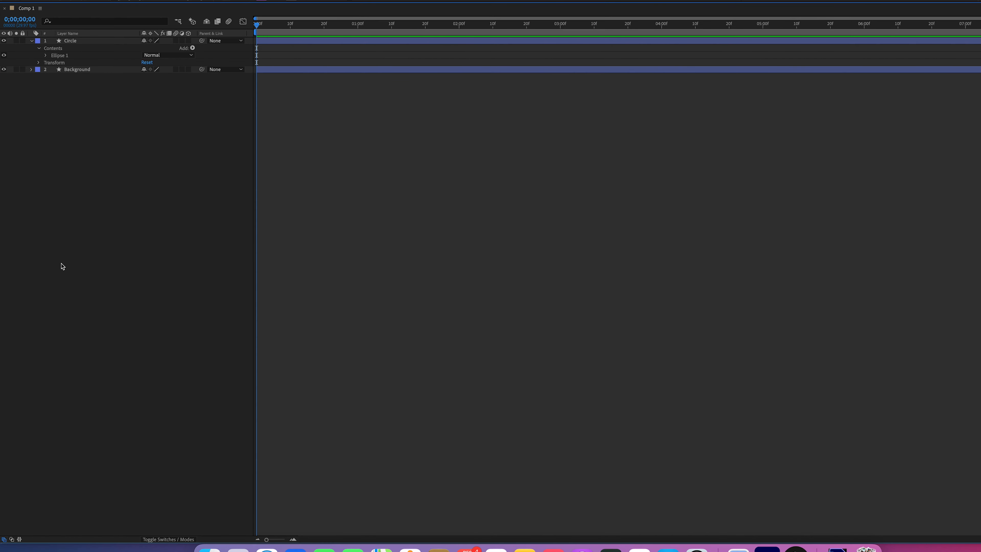
{"action": "left_click", "coordinate": [32, 69]}
{"action": "left_click", "coordinate": [32, 40]}
{"action": "left_click", "coordinate": [68, 41]}
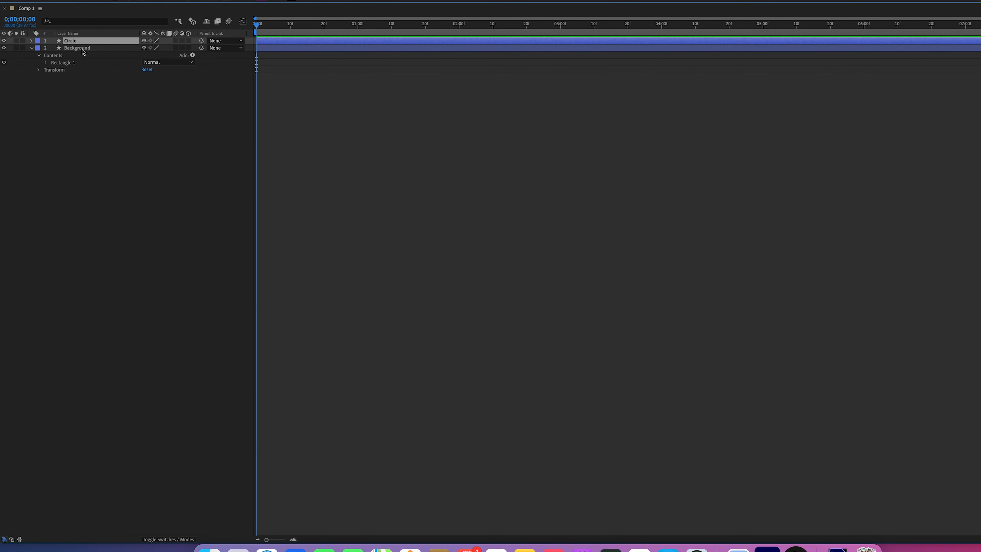
{"action": "left_click", "coordinate": [31, 41]}
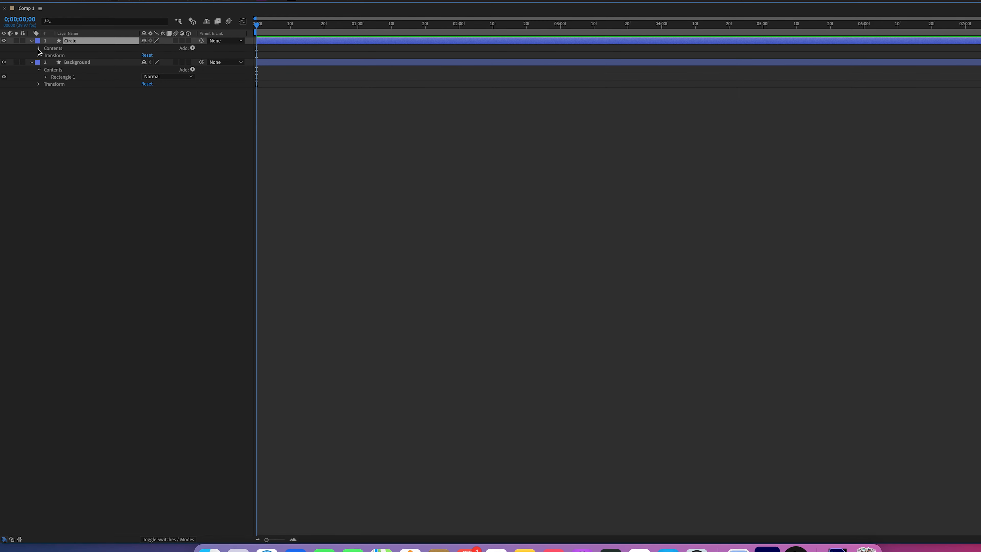
{"action": "left_click", "coordinate": [38, 48]}
{"action": "left_click", "coordinate": [38, 62]}
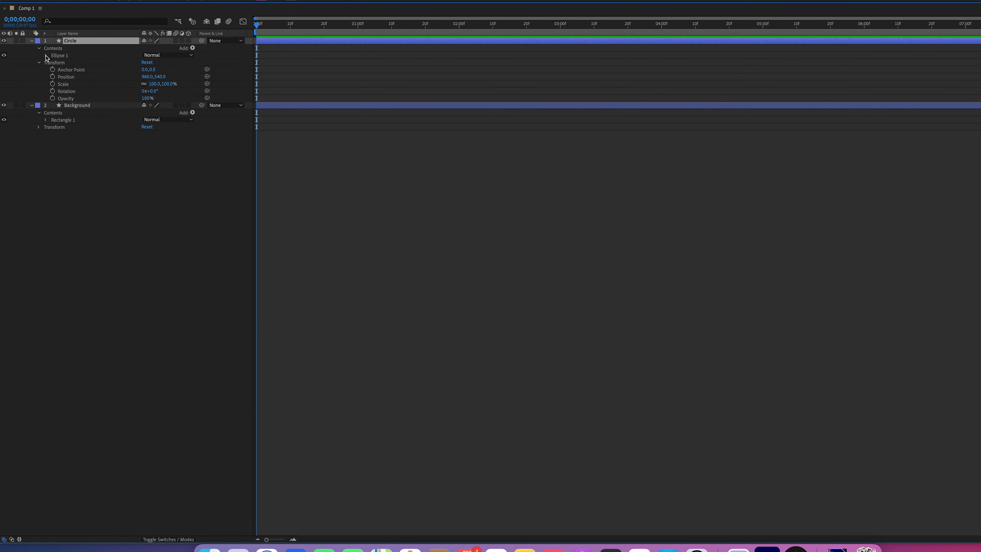
{"action": "left_click", "coordinate": [45, 56]}
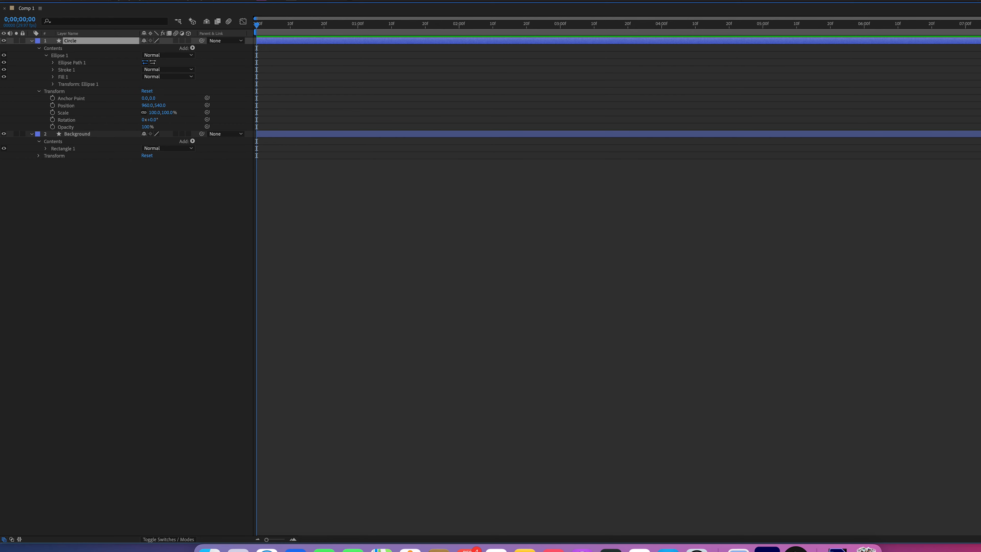
{"action": "left_click_drag", "start_coordinate": [980, 18], "coordinate": [380, 28]}
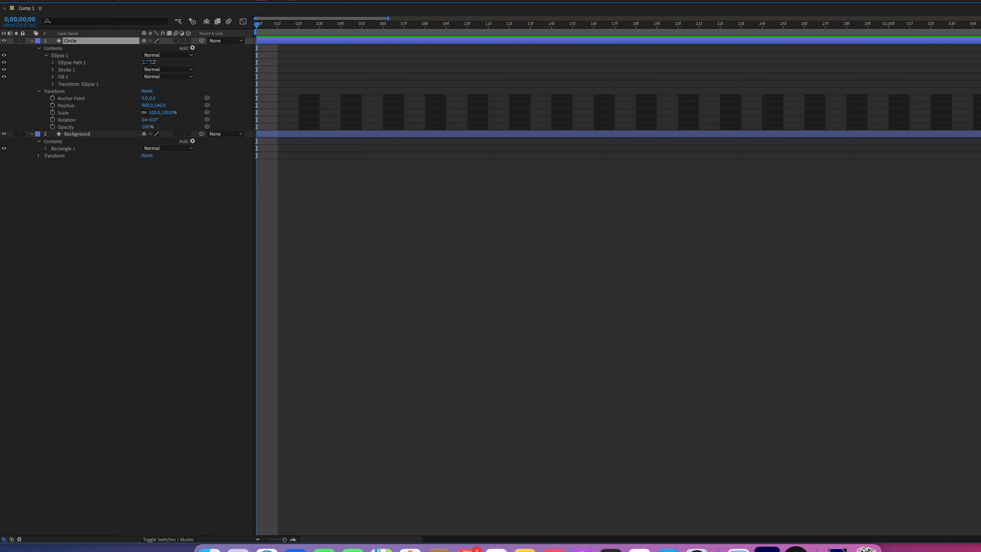
Compare the time ruler at different zoom levels and step the playhead through frames 1, 2 and 3
{"action": "left_click_drag", "start_coordinate": [389, 19], "coordinate": [690, 26]}
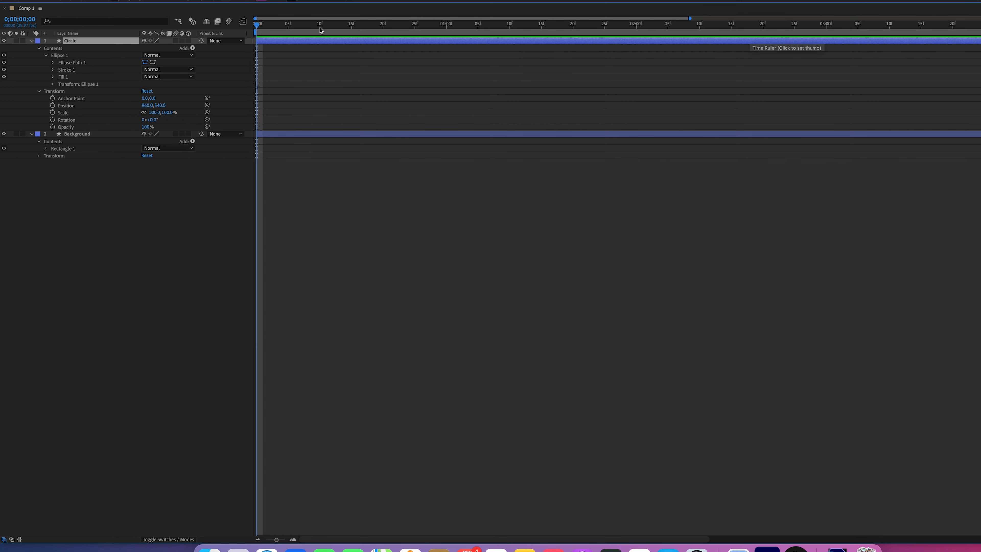
{"action": "left_click_drag", "start_coordinate": [689, 18], "coordinate": [400, 19]}
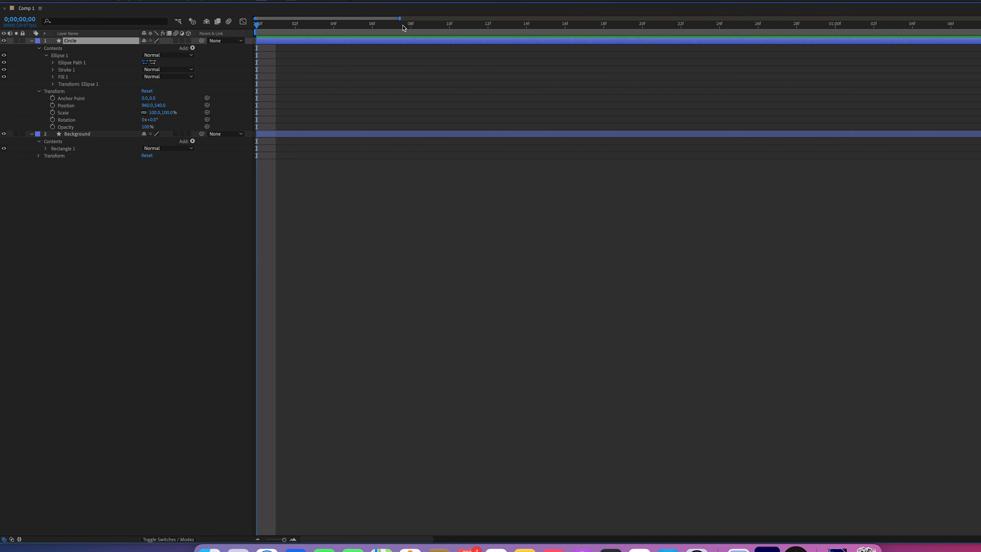
{"action": "left_click_drag", "start_coordinate": [400, 18], "coordinate": [364, 21]}
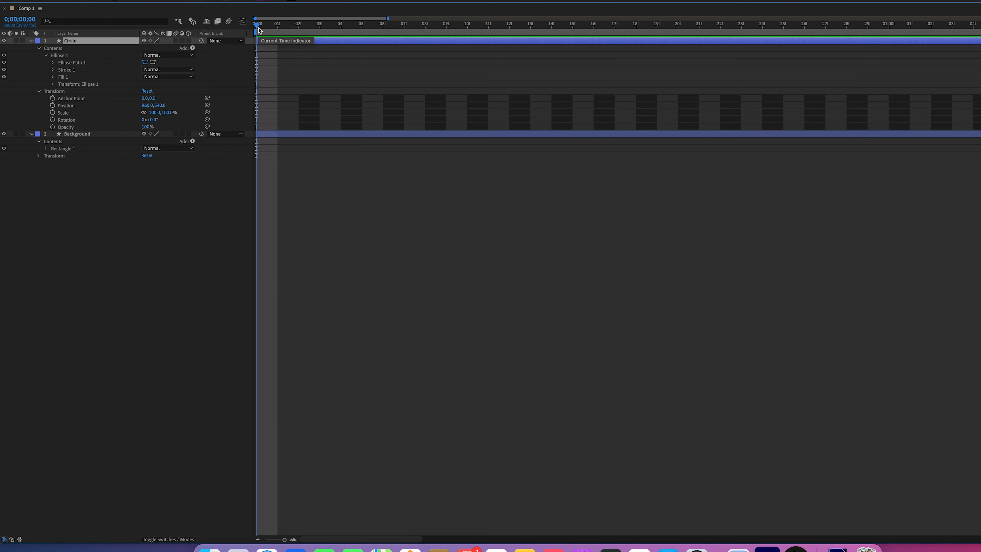
{"action": "left_click", "coordinate": [279, 25]}
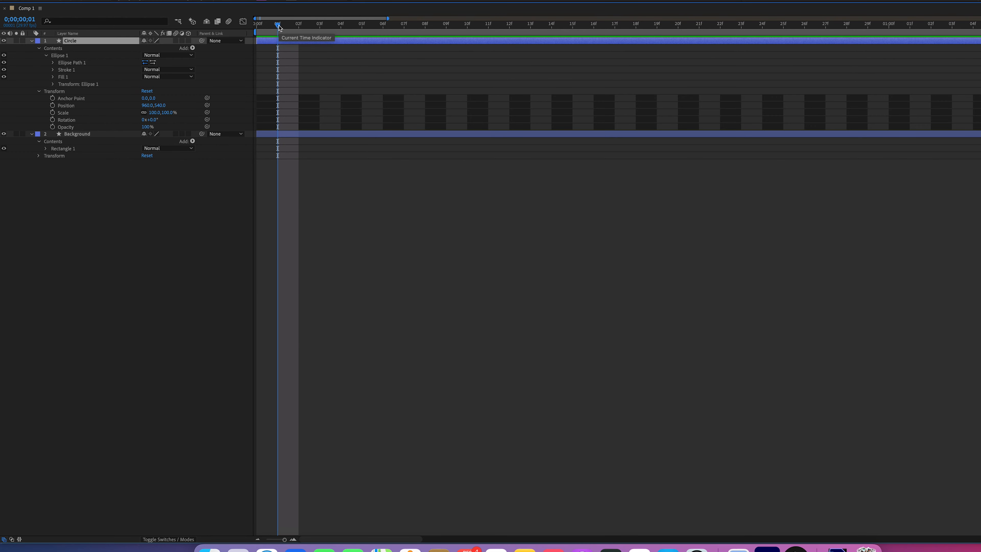
{"action": "left_click", "coordinate": [300, 26]}
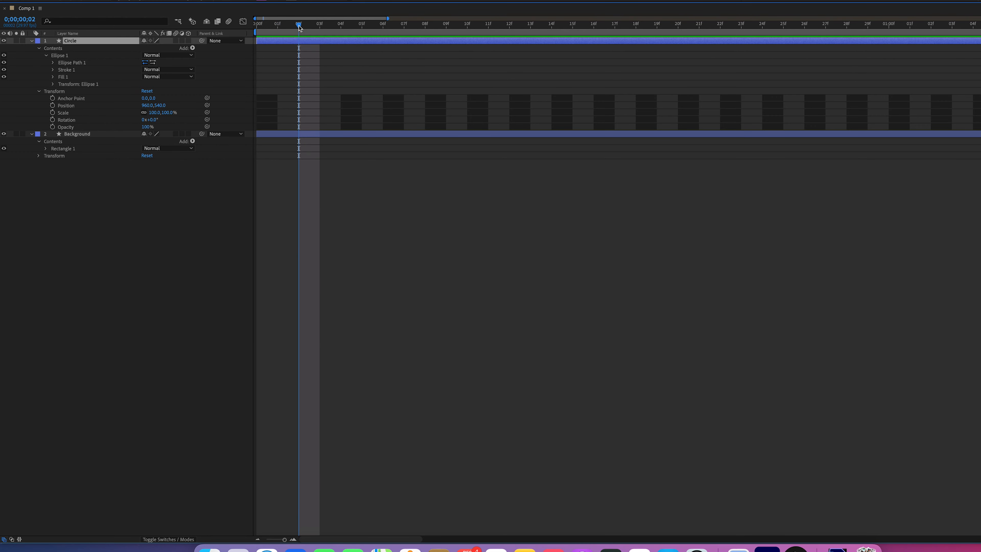
{"action": "left_click", "coordinate": [321, 29]}
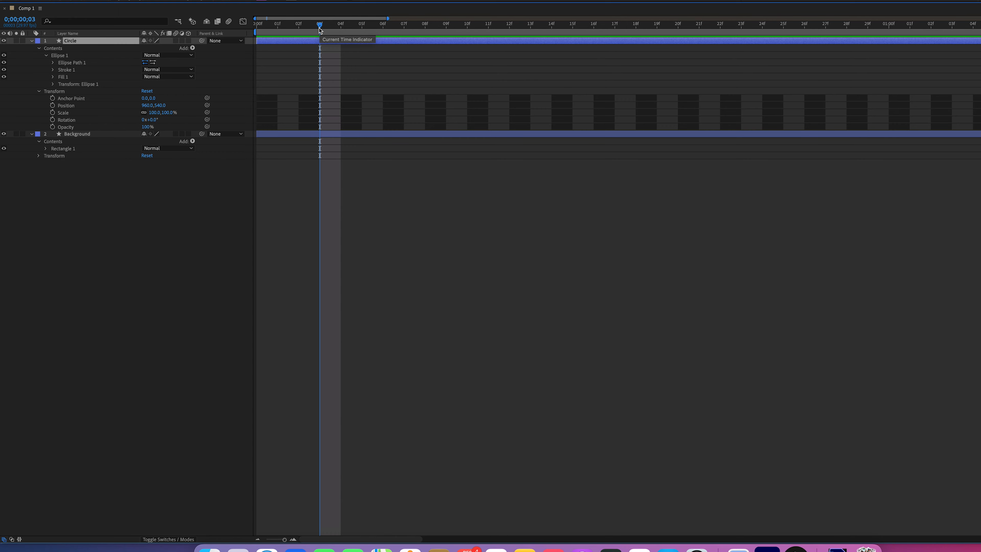
Nudge the Circle layer horizontally to an X position of 962
{"action": "key", "text": "Right"}
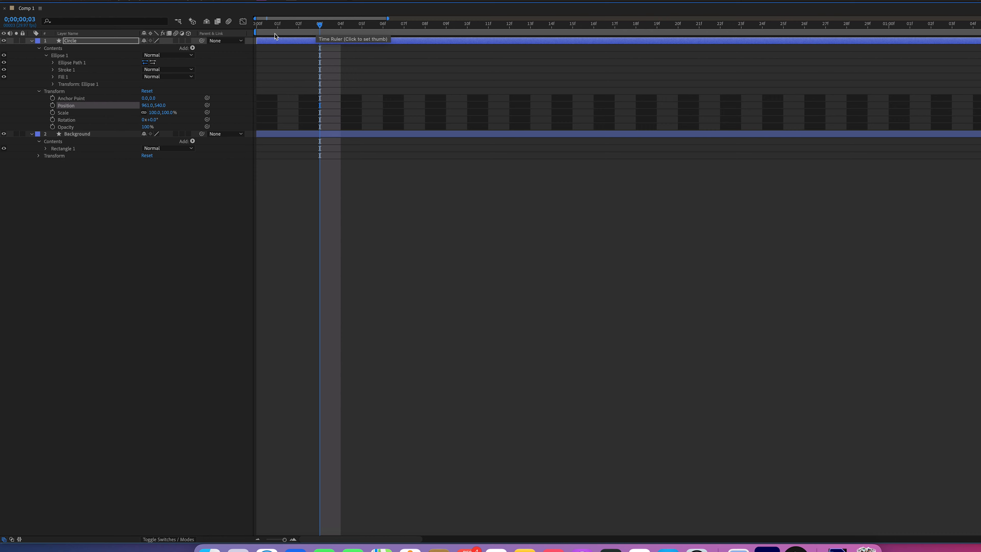
{"action": "left_click", "coordinate": [110, 42]}
{"action": "key", "text": "Right"}
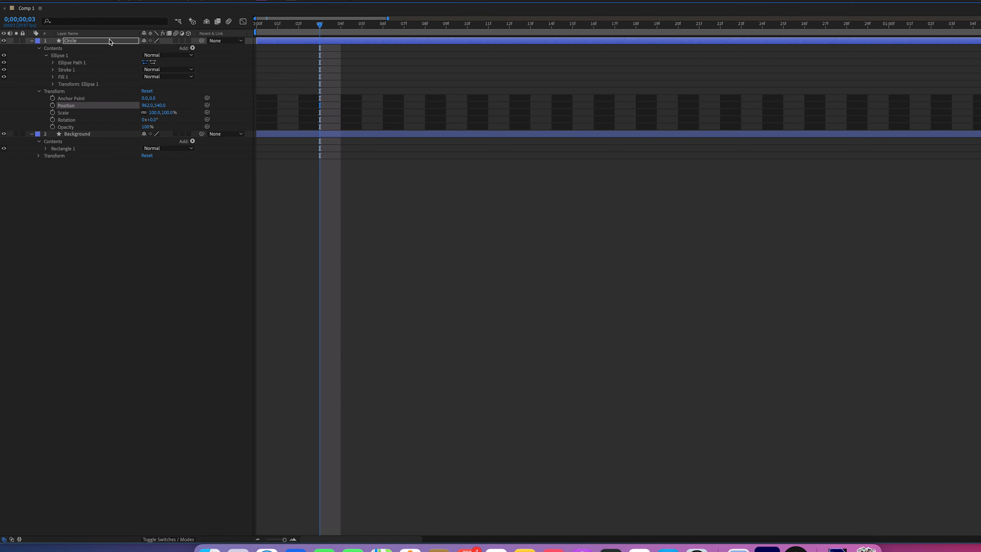
{"action": "left_click", "coordinate": [108, 41]}
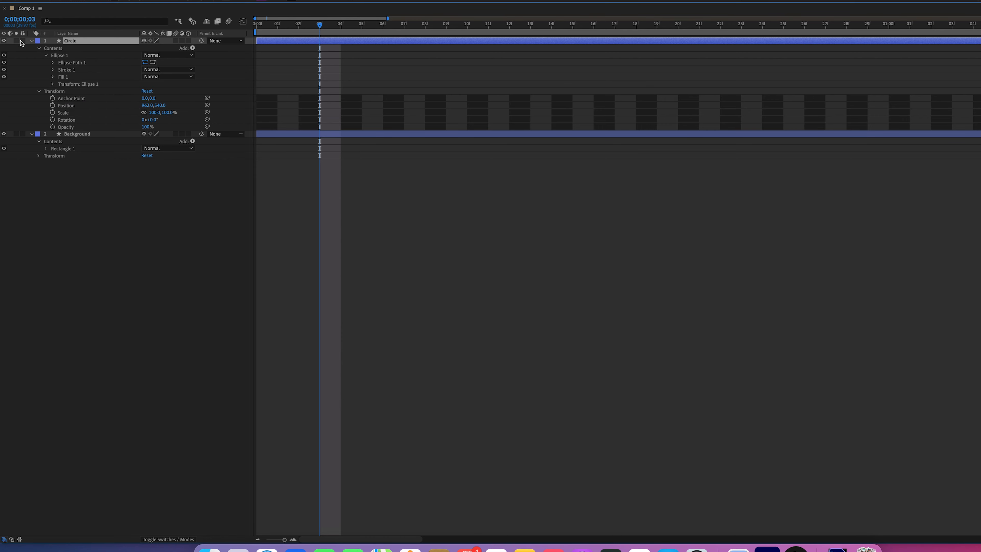
Collapse the Circle layer, return the playhead to 0;00;00;00 and zoom the time ruler out to show about three seconds
{"action": "left_click", "coordinate": [31, 41]}
{"action": "key", "text": "Return"}
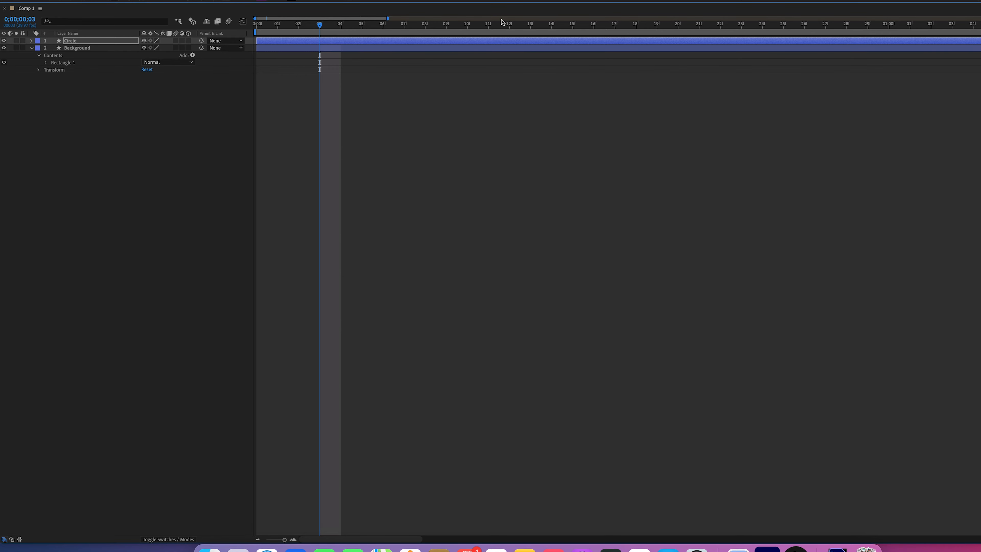
{"action": "left_click_drag", "start_coordinate": [342, 30], "coordinate": [444, 19]}
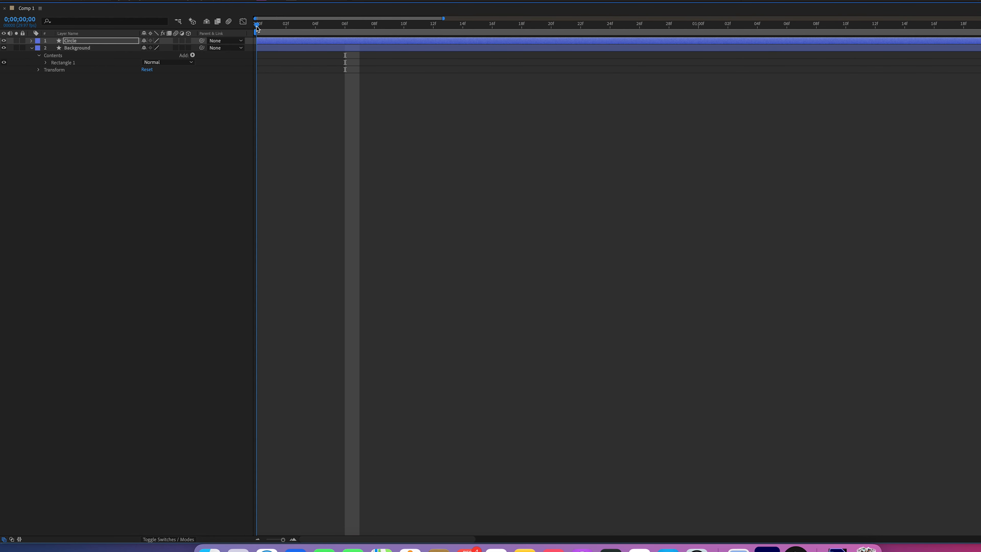
{"action": "key", "text": "Home"}
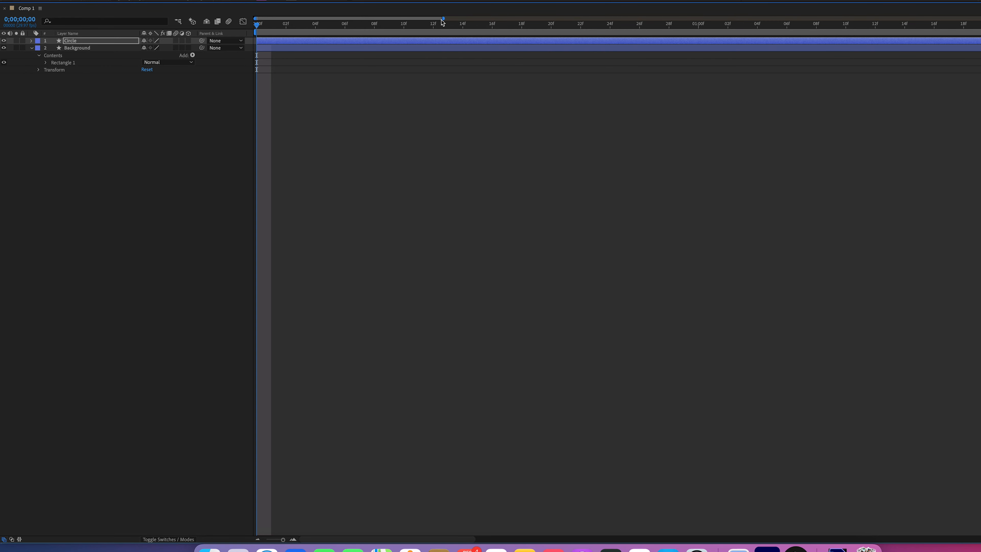
{"action": "left_click_drag", "start_coordinate": [443, 19], "coordinate": [343, 20]}
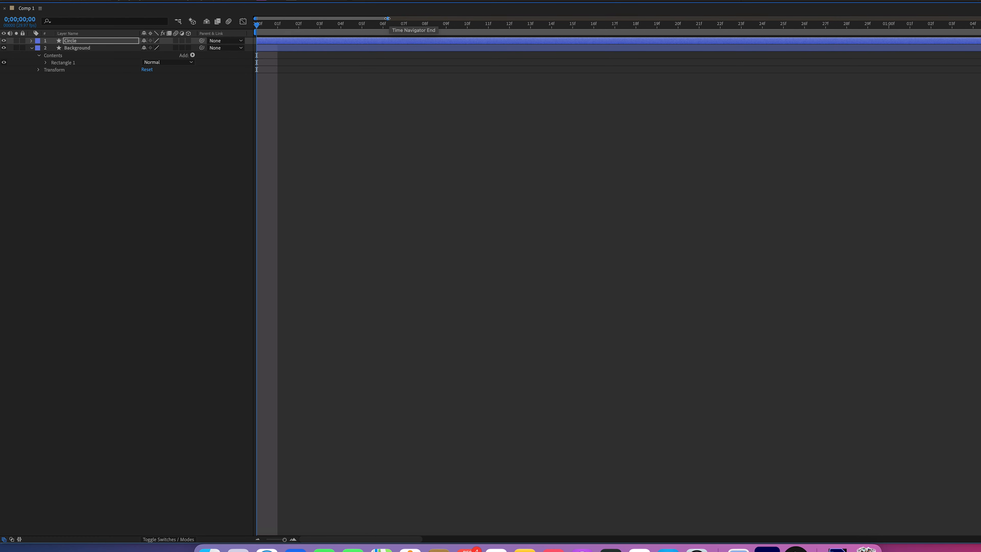
{"action": "left_click_drag", "start_coordinate": [387, 18], "coordinate": [662, 24]}
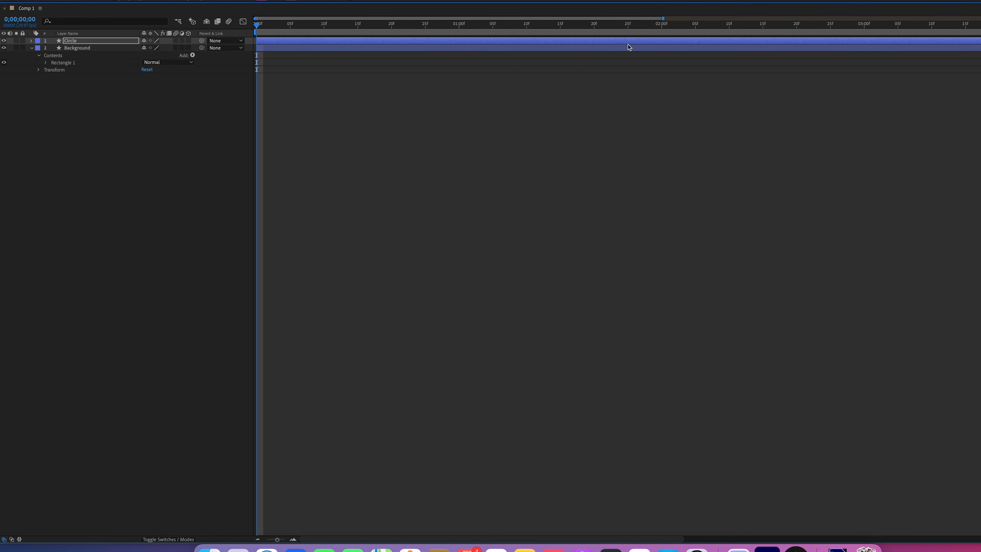
Reveal Circle's Transform: Ellipse 1 properties and enable keyframing for its Opacity at 0;00;00;00
{"action": "left_click", "coordinate": [32, 41]}
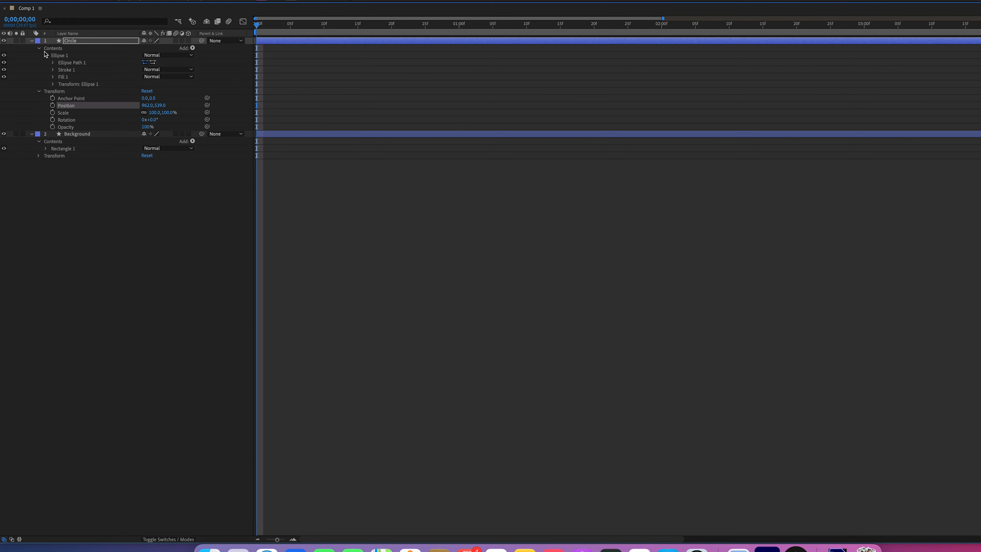
{"action": "left_click", "coordinate": [60, 55]}
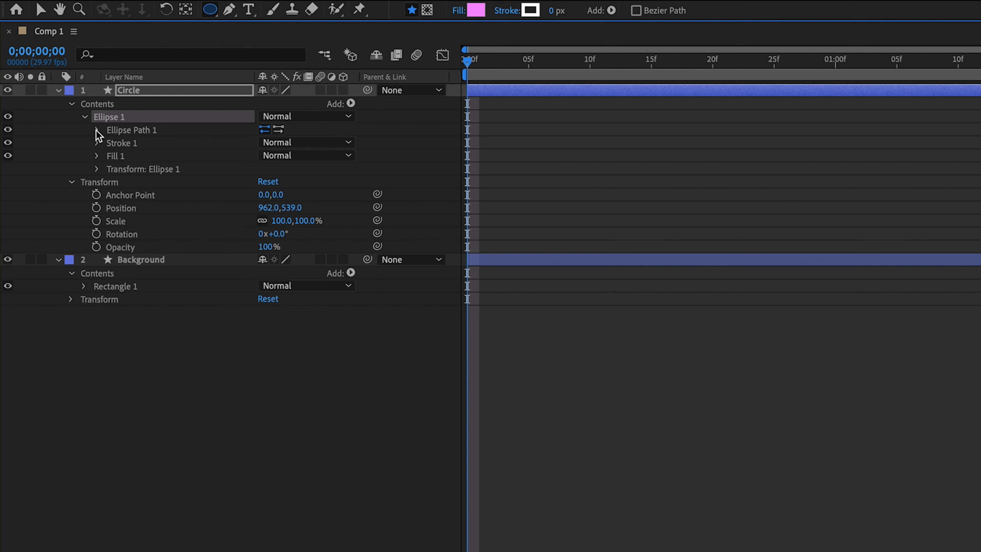
{"action": "left_click", "coordinate": [97, 170]}
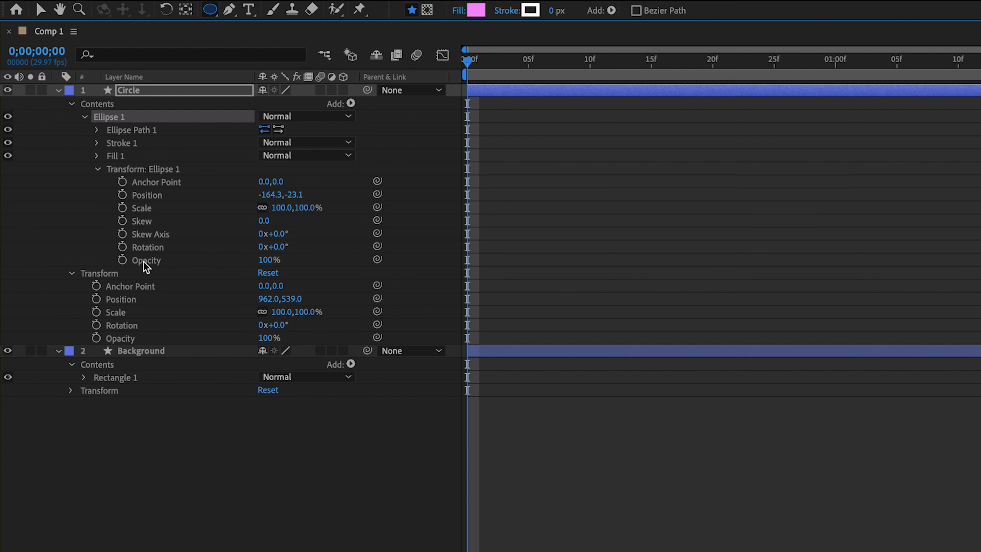
{"action": "left_click", "coordinate": [122, 260]}
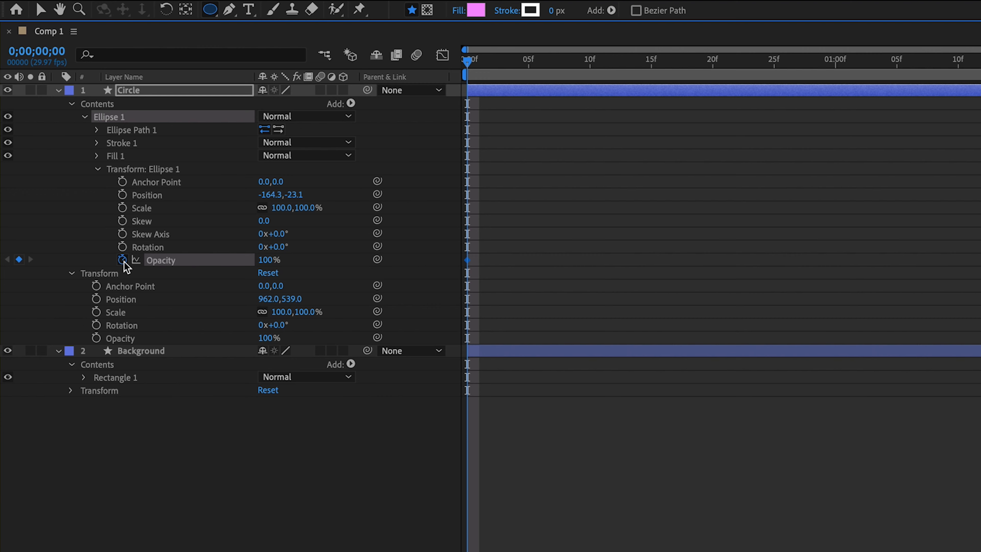
{"action": "left_click", "coordinate": [123, 261]}
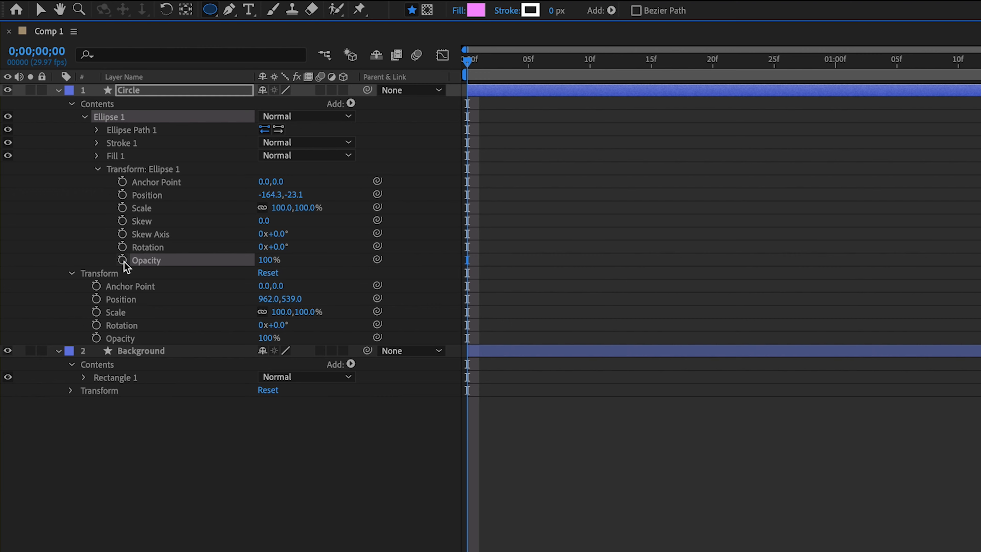
{"action": "left_click", "coordinate": [123, 261]}
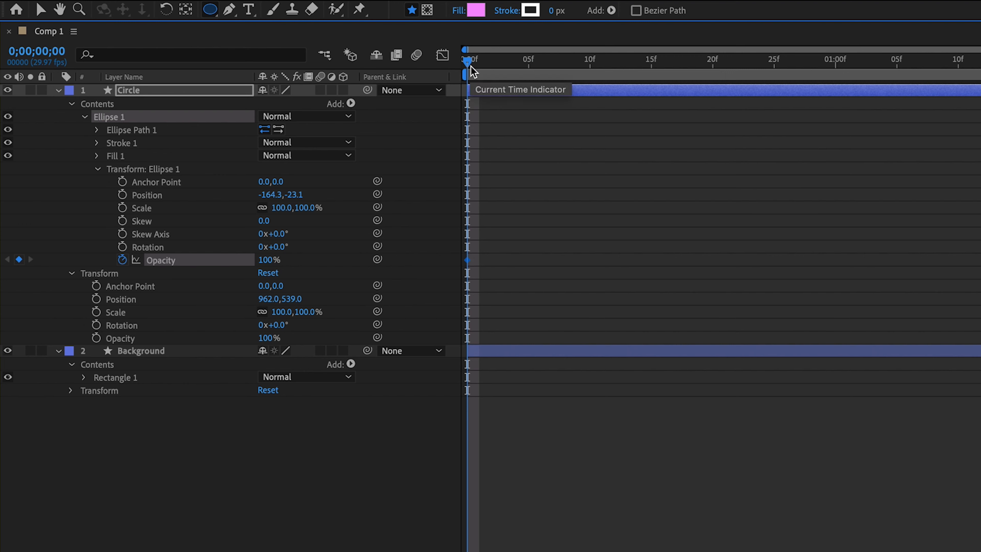
Add a second Opacity keyframe for Ellipse 1 at 0;00;01;00 and check the value at both keyframes
{"action": "left_click_drag", "start_coordinate": [472, 71], "coordinate": [834, 82]}
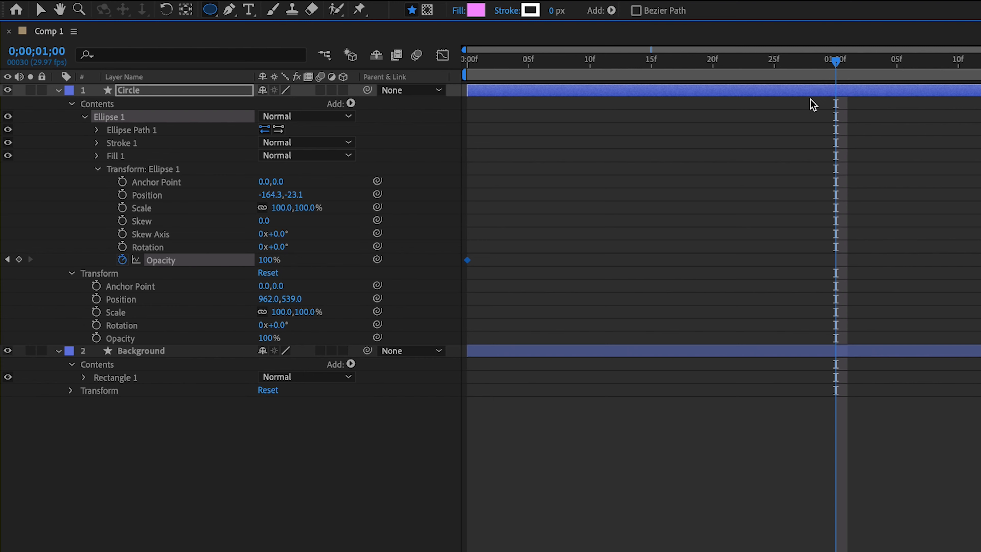
{"action": "left_click", "coordinate": [20, 260]}
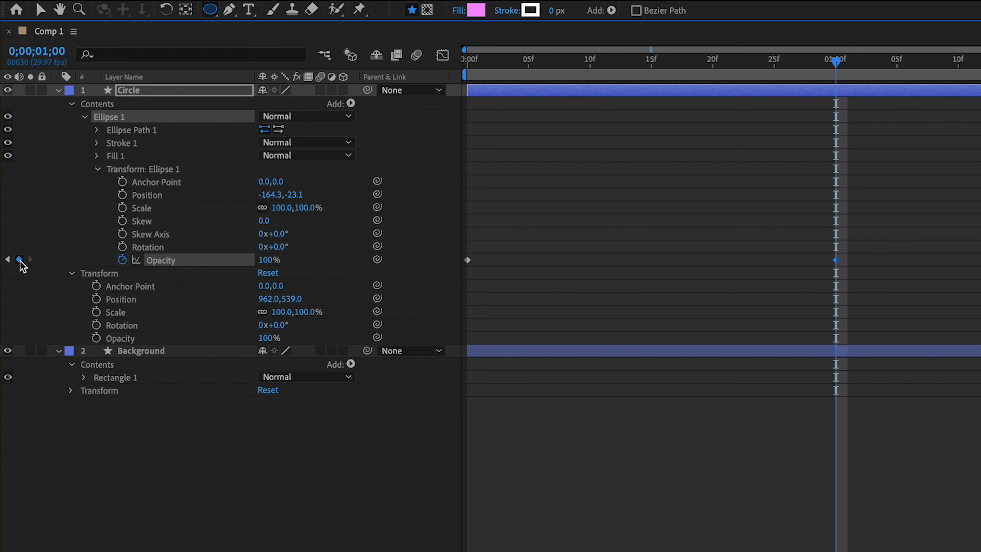
{"action": "left_click", "coordinate": [467, 72]}
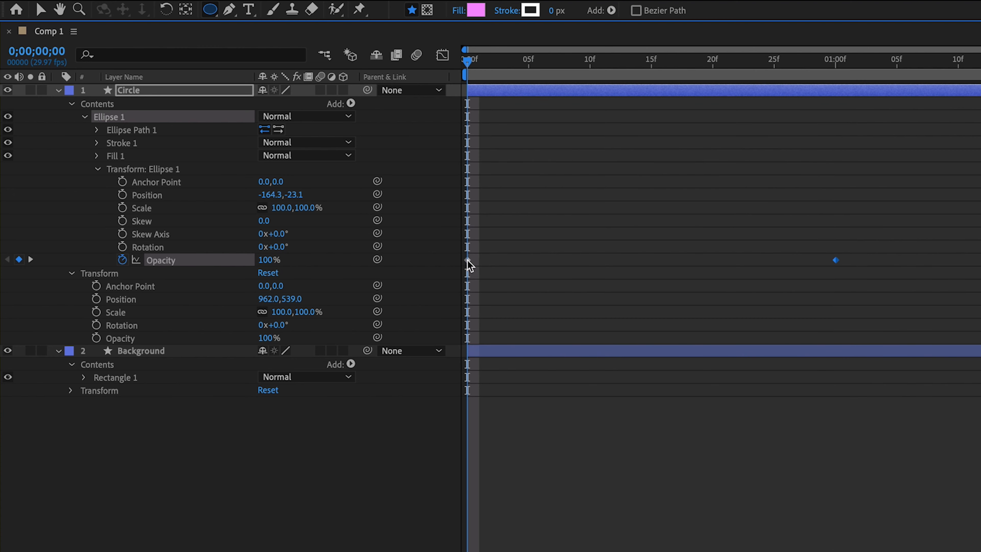
{"action": "left_click", "coordinate": [837, 66]}
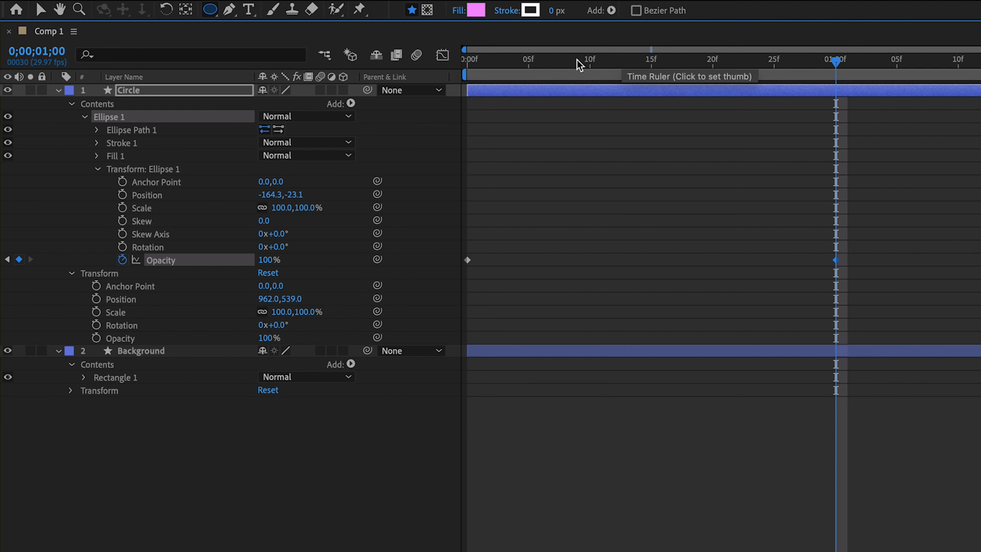
{"action": "left_click", "coordinate": [469, 61]}
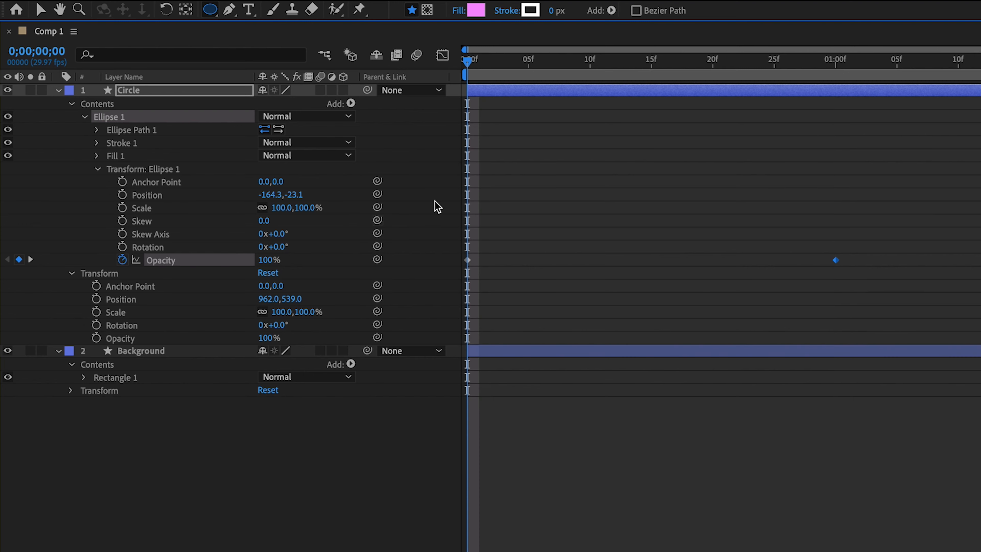
{"action": "left_click", "coordinate": [833, 61]}
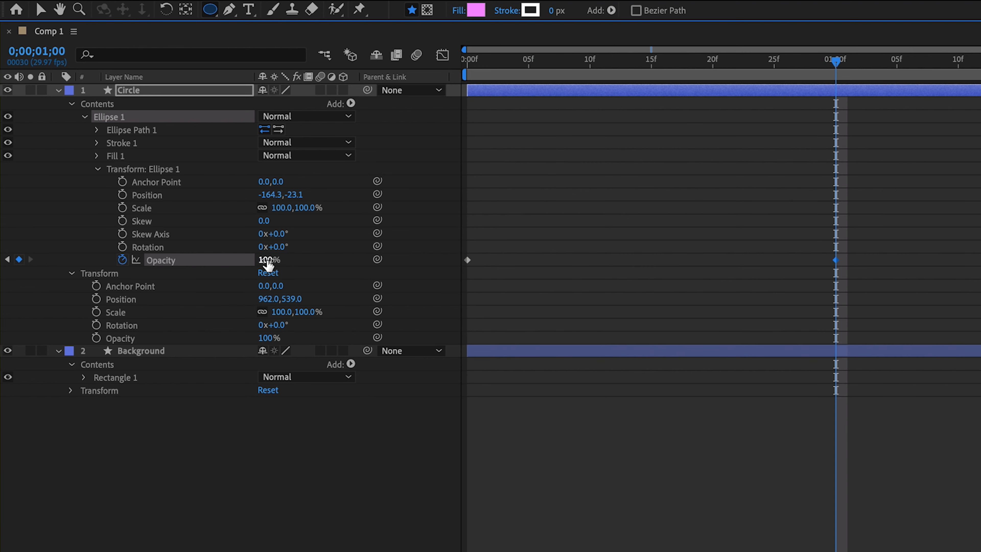
Set Ellipse 1's Opacity to 50% at the first keyframe, 0;00;00;00
{"action": "left_click", "coordinate": [478, 65]}
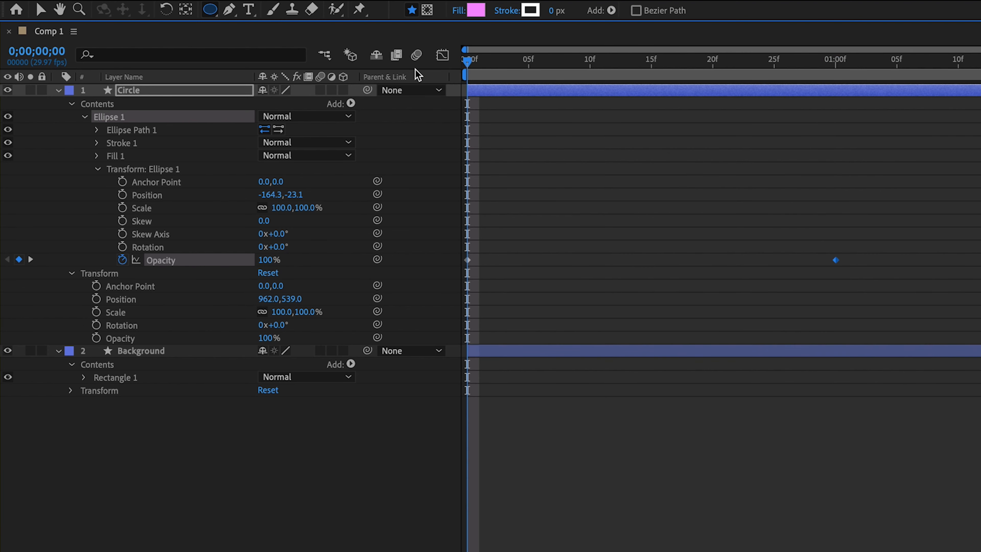
{"action": "left_click", "coordinate": [273, 261]}
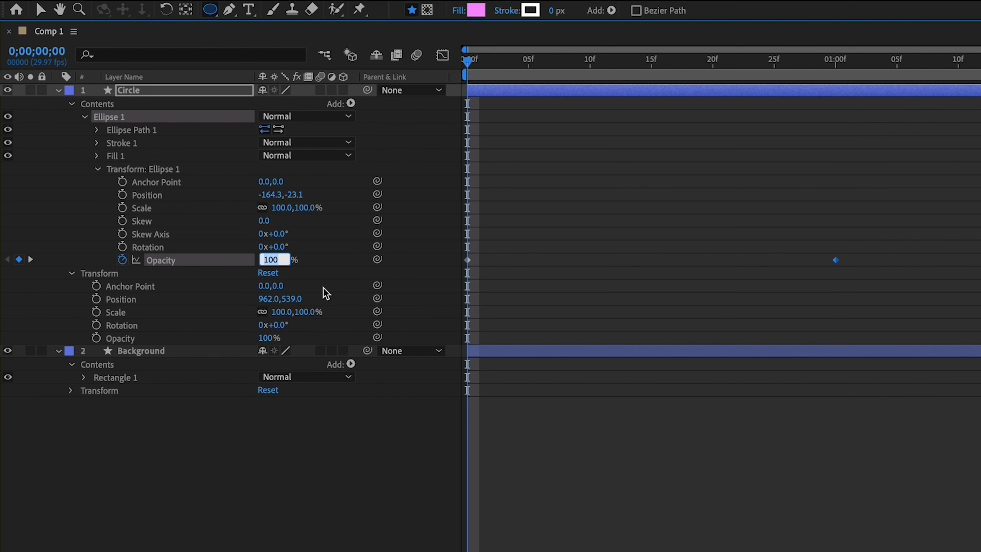
{"action": "type", "text": "50"}
{"action": "key", "text": "Return"}
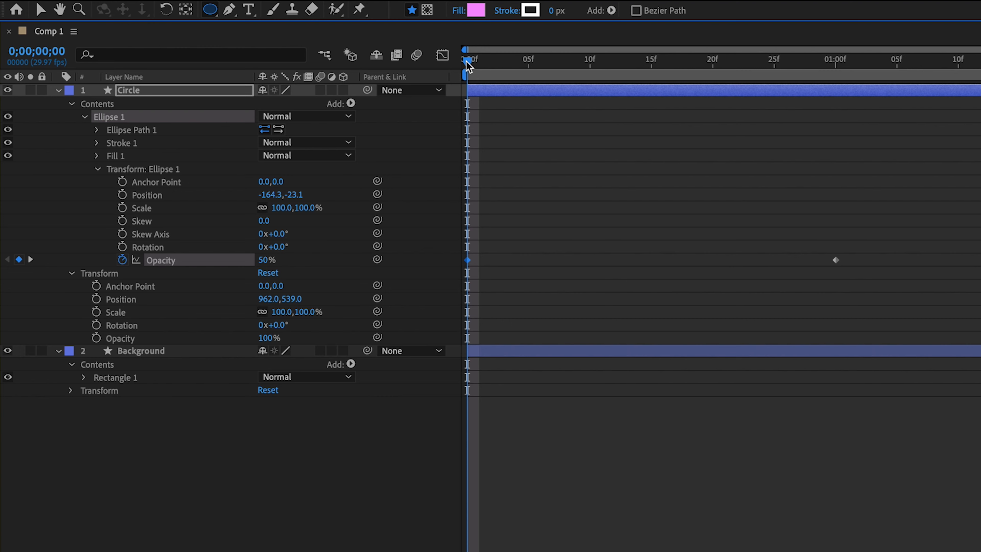
Create a third Opacity keyframe of 0% for Ellipse 1 at 0;00;02;00 and restore the timeline to its normal size
{"action": "left_click_drag", "start_coordinate": [467, 65], "coordinate": [836, 81]}
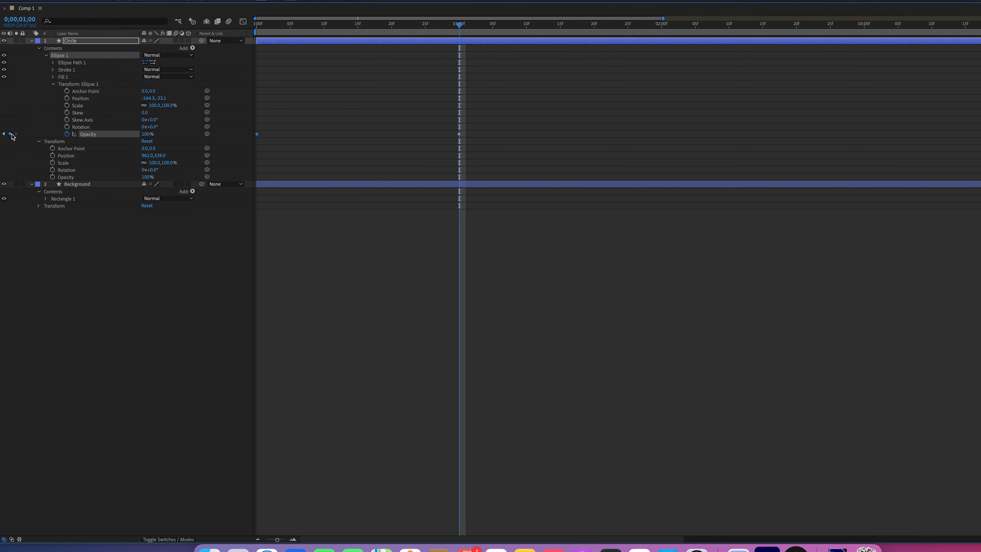
{"action": "left_click_drag", "start_coordinate": [460, 28], "coordinate": [662, 26]}
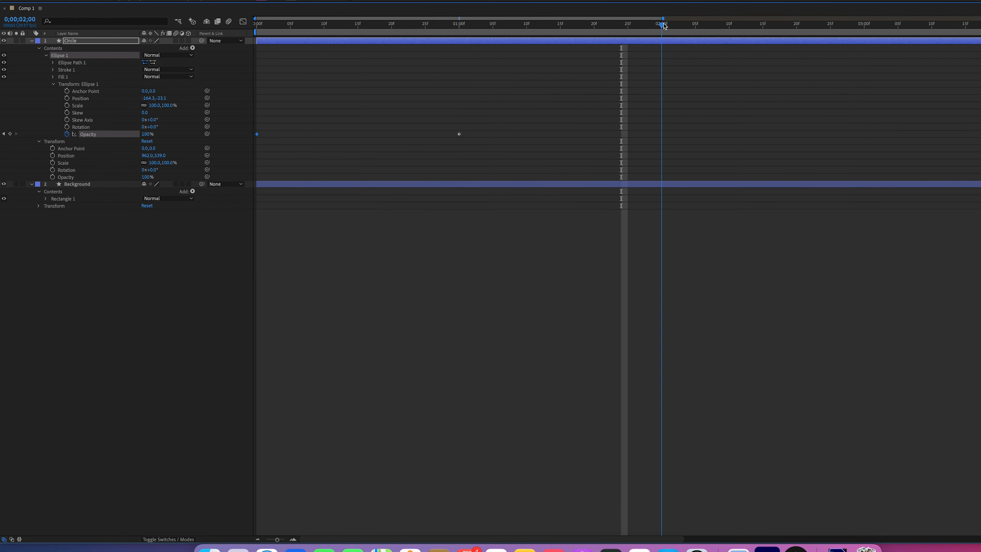
{"action": "left_click", "coordinate": [148, 134]}
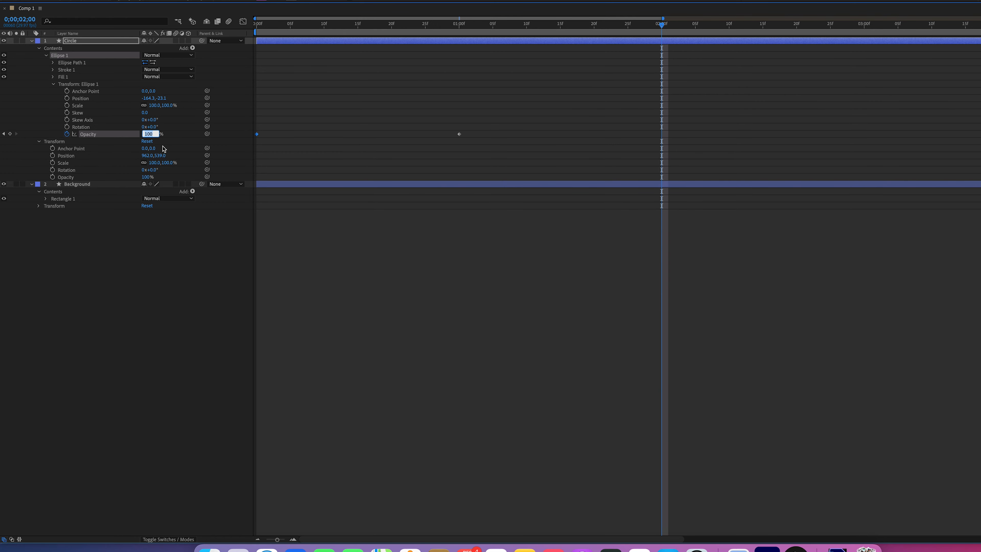
{"action": "type", "text": "0"}
{"action": "key", "text": "Return"}
{"action": "key", "text": "grave"}
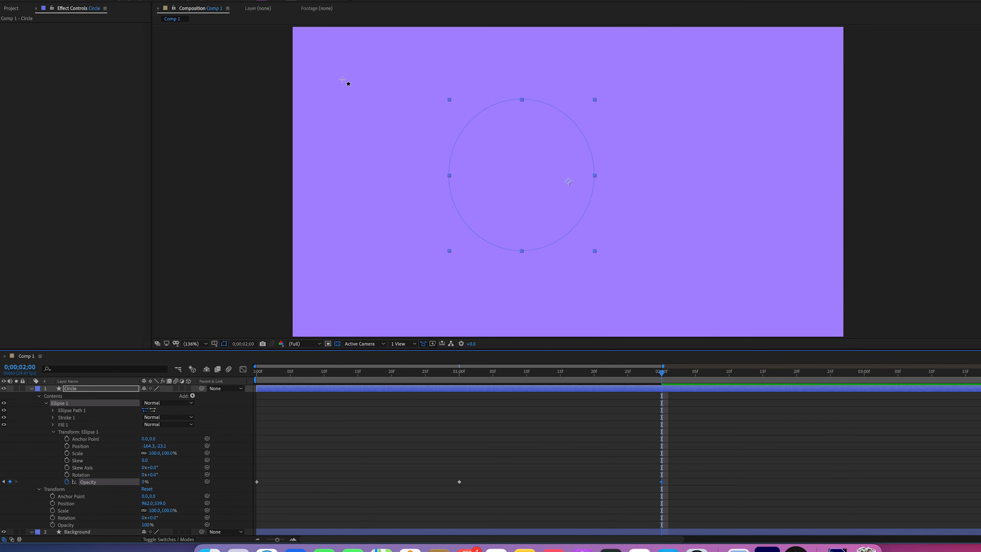
Play the circle's opacity animation from 0;00;00;00 and stop the preview
{"action": "left_click_drag", "start_coordinate": [278, 372], "coordinate": [255, 372]}
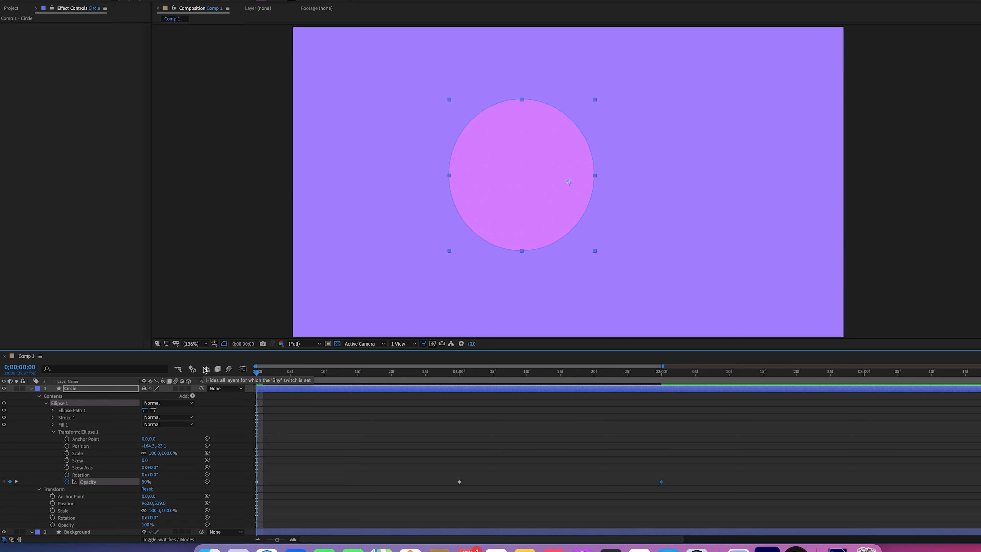
{"action": "key", "text": "space"}
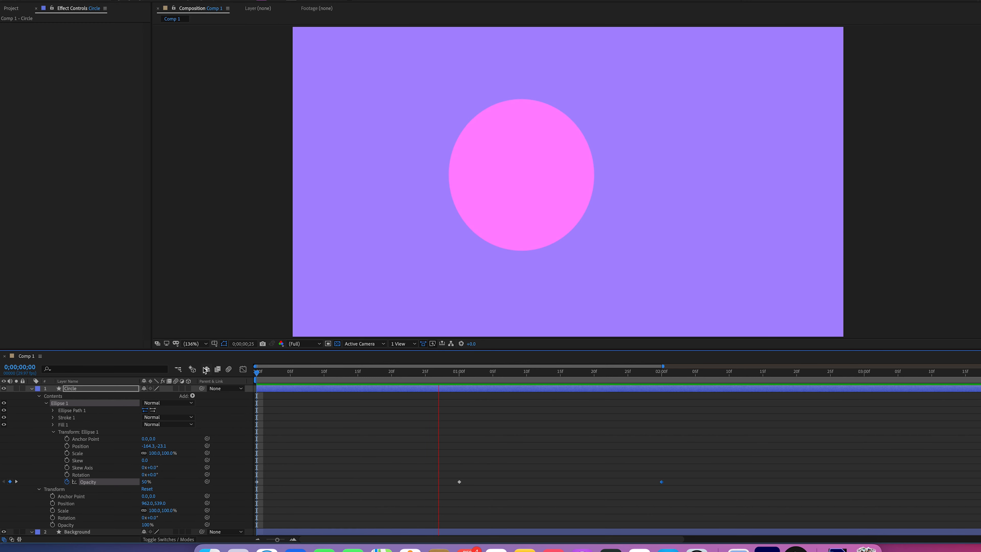
{"action": "key", "text": "space"}
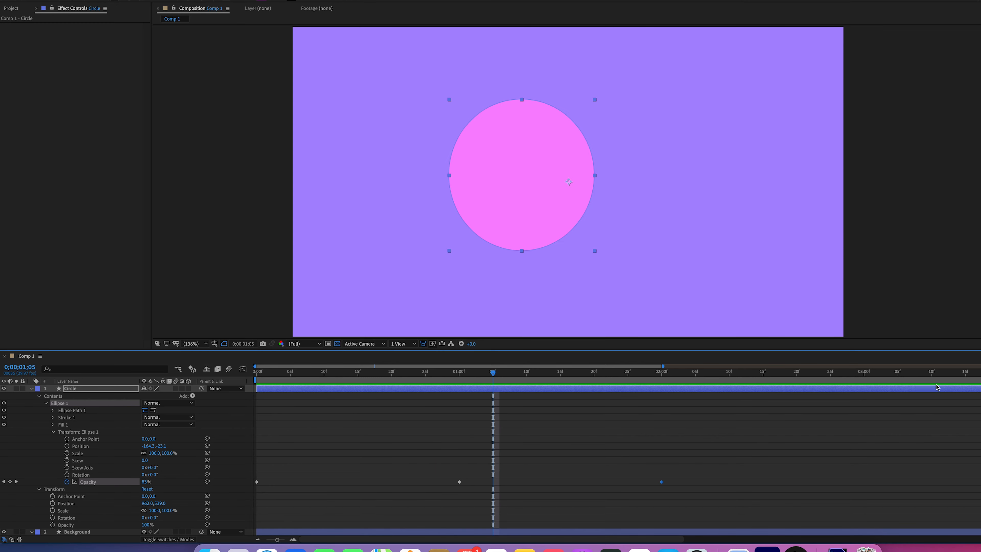
Set the work area to run from 0;00;01;05 to about 0;00;02;17 and play back just that section
{"action": "left_click_drag", "start_coordinate": [665, 366], "coordinate": [518, 379]}
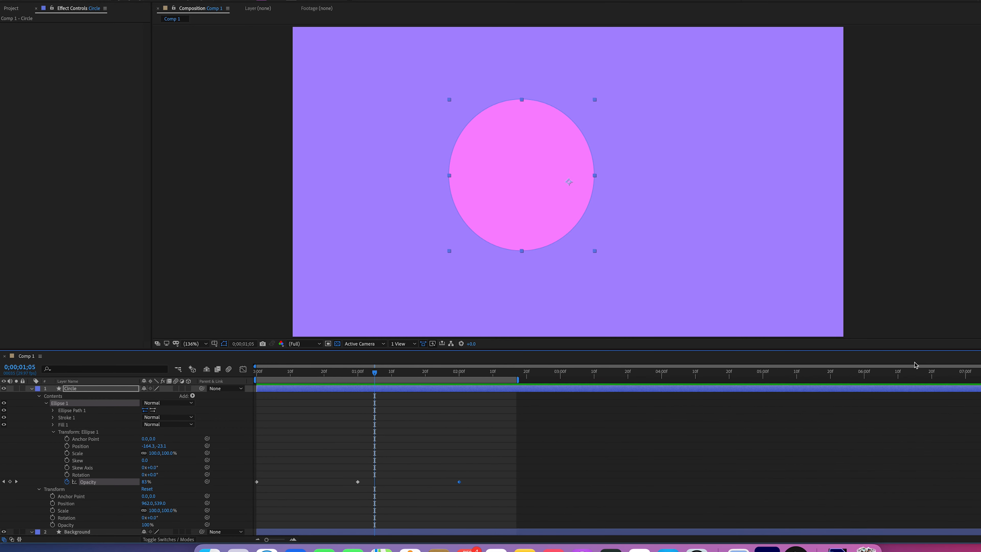
{"action": "left_click_drag", "start_coordinate": [979, 366], "coordinate": [662, 363]}
{"action": "key", "text": "b"}
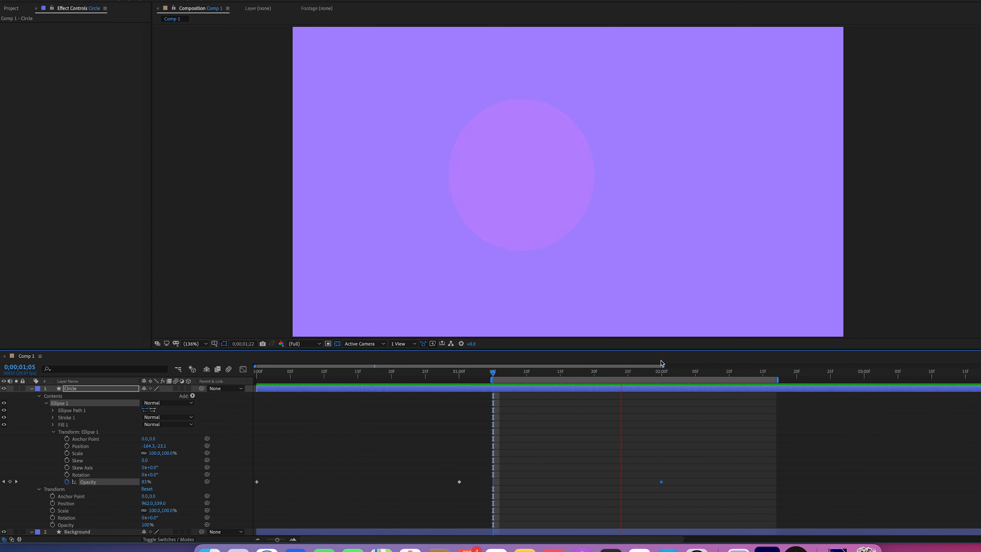
{"action": "key", "text": "space"}
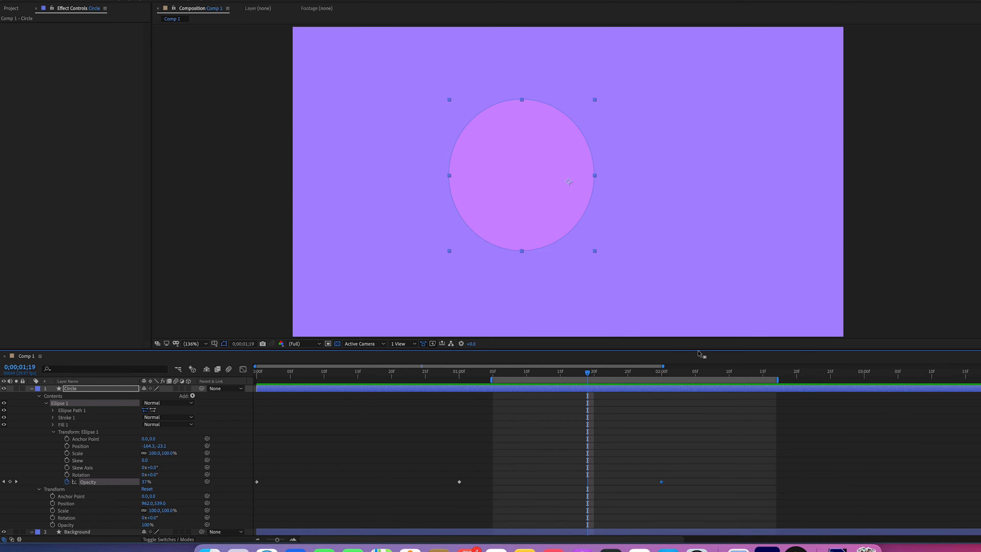
Move the work area's start to 0;00;00;00 and its end to about 0;00;02;04, and preview the animation
{"action": "left_click_drag", "start_coordinate": [490, 380], "coordinate": [222, 382]}
{"action": "left_click_drag", "start_coordinate": [772, 381], "coordinate": [676, 367]}
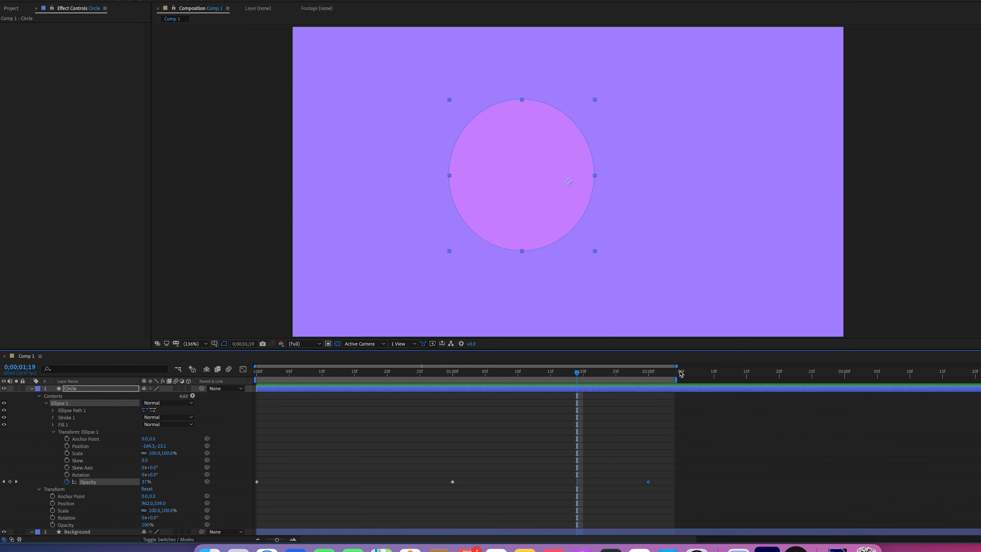
{"action": "key", "text": "space"}
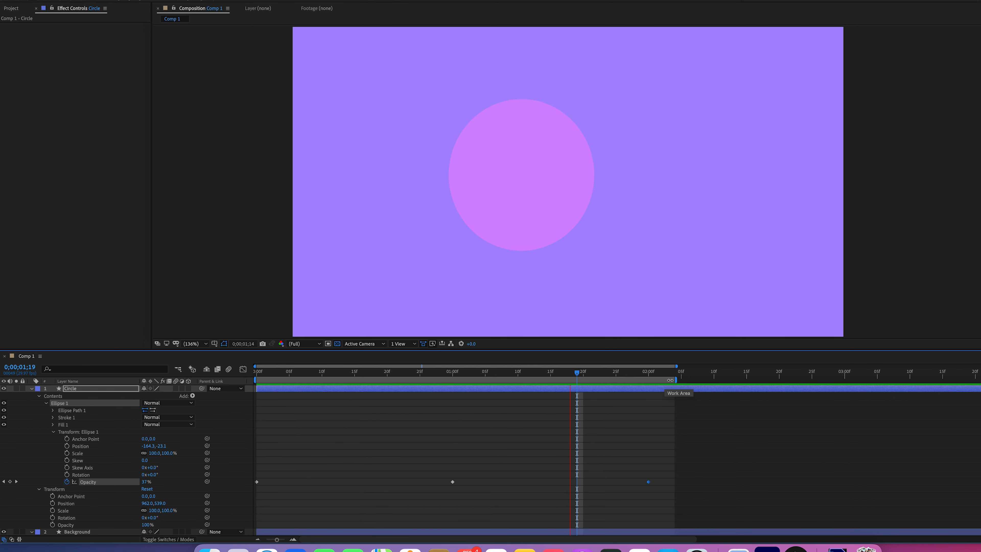
{"action": "key", "text": "space"}
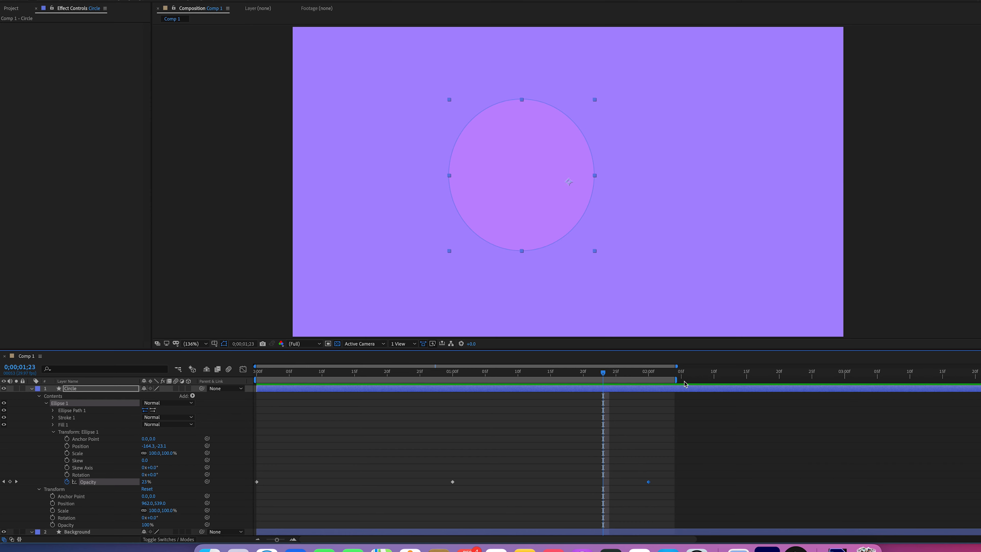
Extend the work area's end to about 0;00;02;09 and return the playhead to 0;00;00;00
{"action": "mouse_move", "coordinate": [676, 381]}
{"action": "left_mouse_down"}
{"action": "mouse_move", "coordinate": [966, 385]}
{"action": "mouse_move", "coordinate": [435, 389]}
{"action": "left_mouse_up"}
{"action": "scroll", "coordinate": [475, 371], "scroll_direction": "left", "scroll_amount": 10}
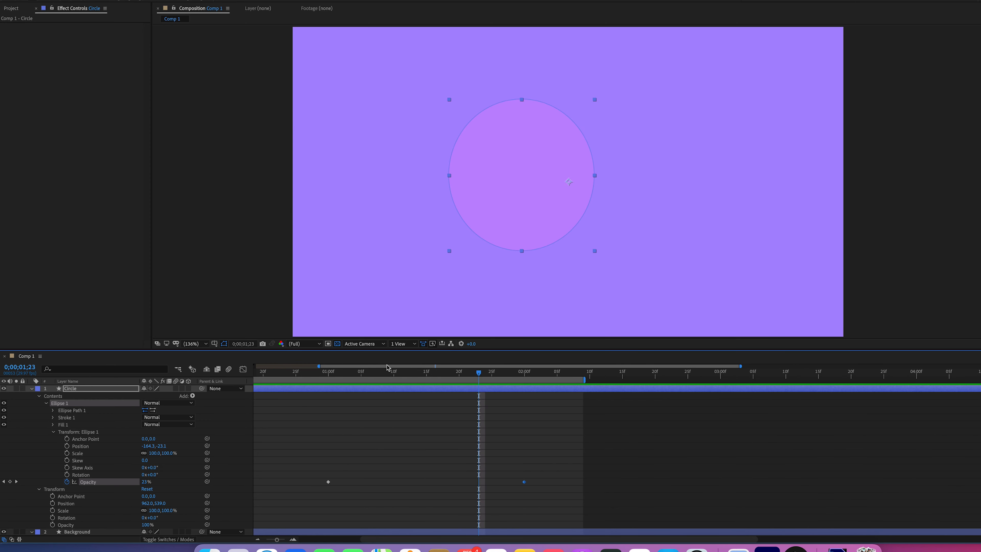
{"action": "scroll", "coordinate": [505, 370], "scroll_direction": "left", "scroll_amount": 3}
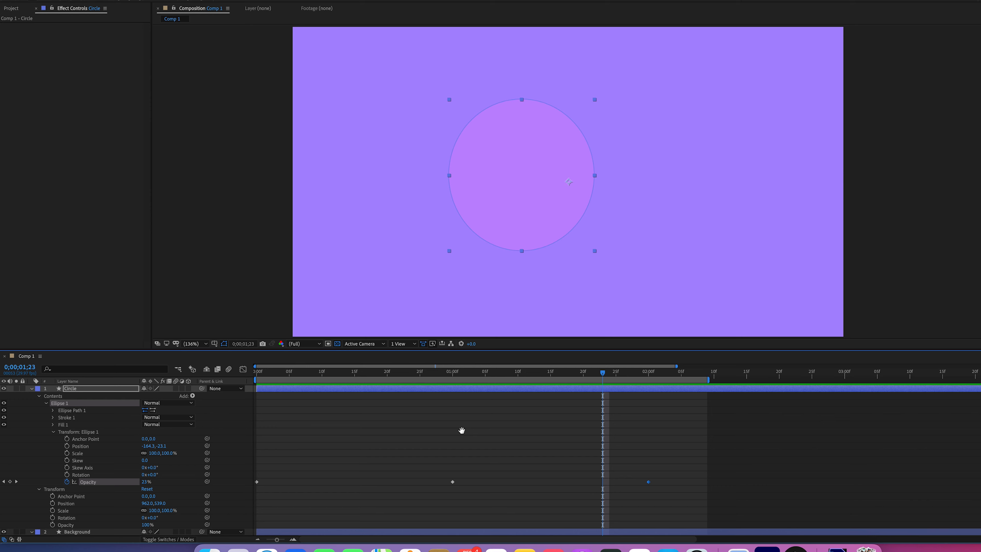
{"action": "left_click_drag", "start_coordinate": [272, 372], "coordinate": [256, 372]}
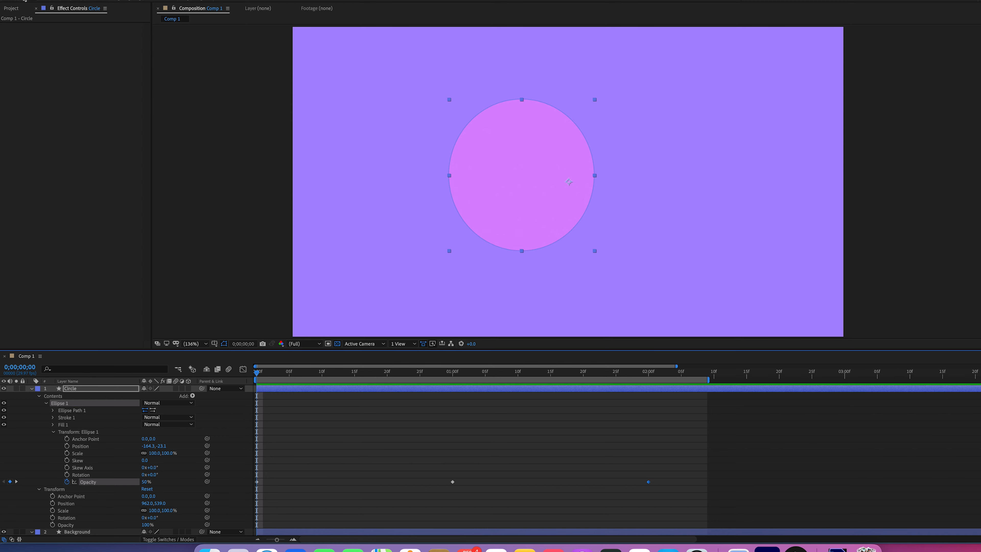
Delete Ellipse 1's last Opacity keyframe and move the remaining second keyframe to 0;00;02;00
{"action": "left_click_drag", "start_coordinate": [671, 471], "coordinate": [648, 492]}
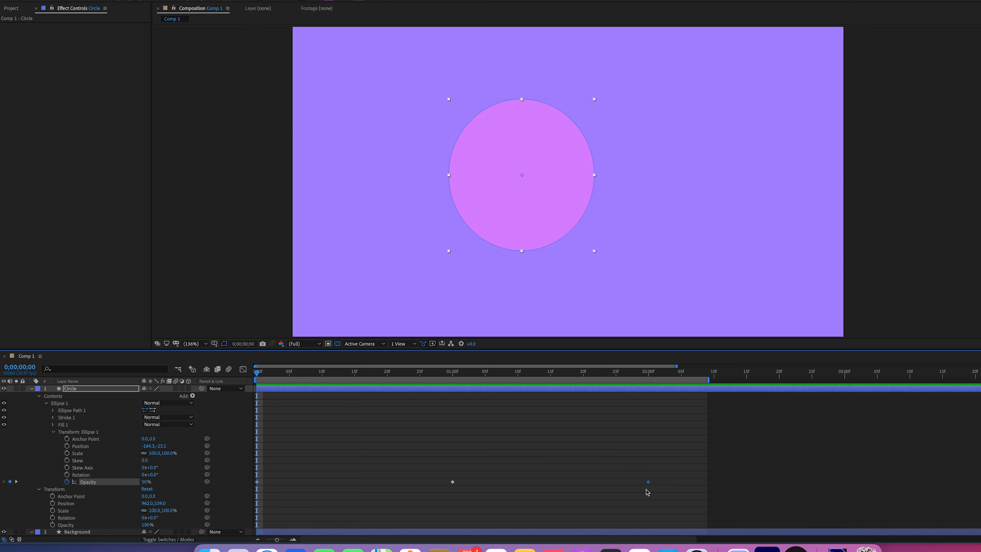
{"action": "key", "text": "Delete"}
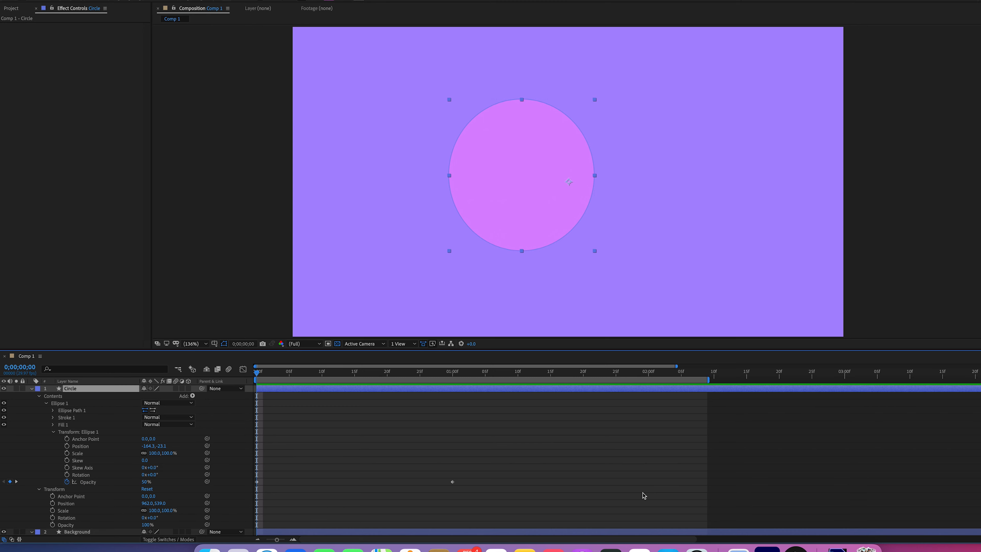
{"action": "left_click_drag", "start_coordinate": [479, 475], "coordinate": [651, 484]}
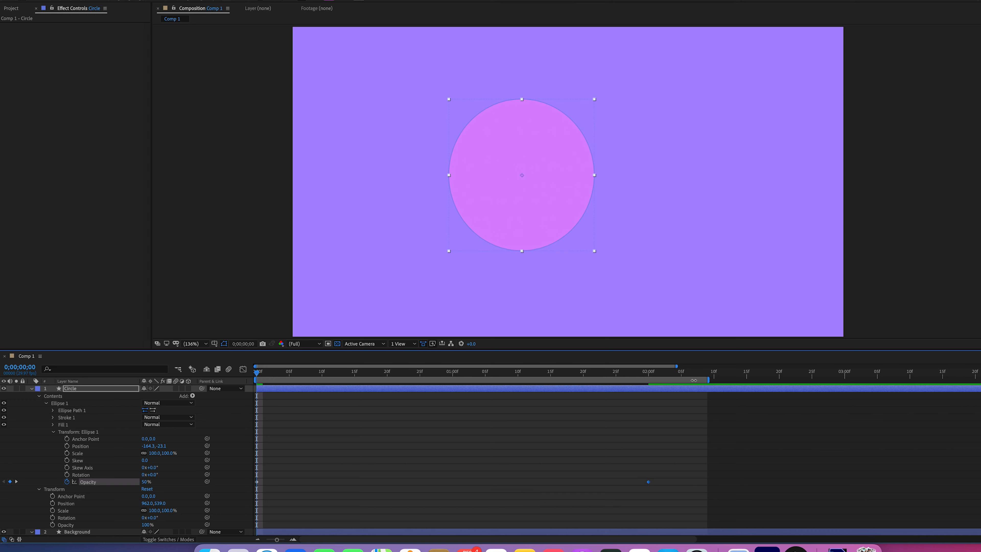
{"action": "left_click_drag", "start_coordinate": [678, 365], "coordinate": [694, 366]}
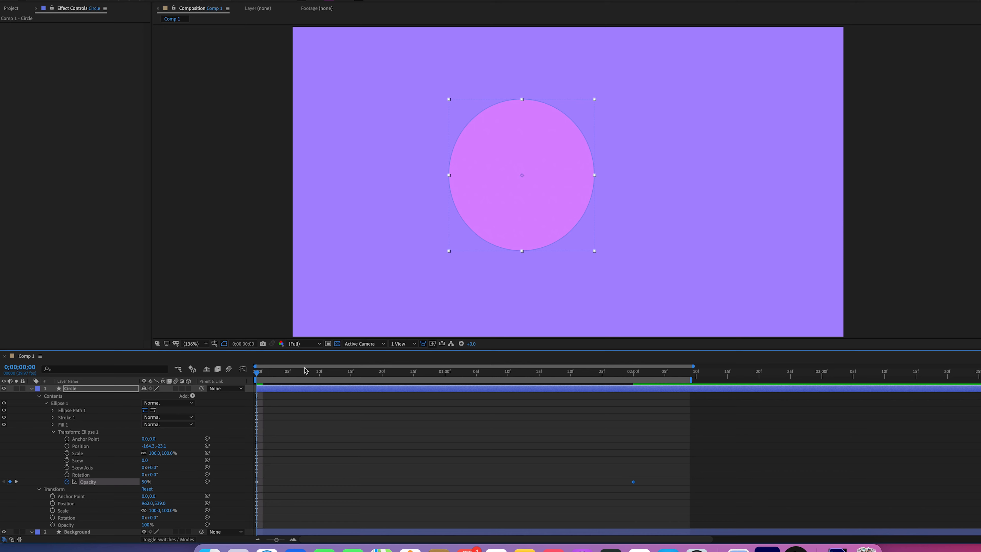
Enable Position keyframing for Ellipse 1 with a first keyframe at 0;00;00;00
{"action": "left_click_drag", "start_coordinate": [290, 375], "coordinate": [255, 378]}
{"action": "left_click", "coordinate": [67, 447]}
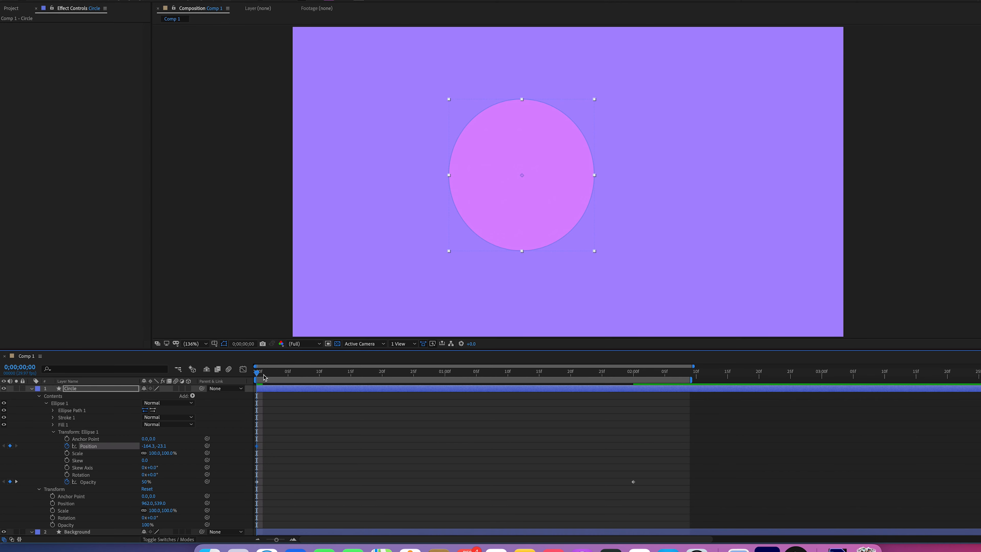
{"action": "mouse_move", "coordinate": [257, 373]}
{"action": "left_mouse_down"}
{"action": "mouse_move", "coordinate": [433, 373]}
{"action": "mouse_move", "coordinate": [250, 380]}
{"action": "left_mouse_up"}
Create a second Position keyframe for Ellipse 1 at 0;00;02;00 with the value 597.7, 215.9
{"action": "left_click_drag", "start_coordinate": [261, 374], "coordinate": [635, 377]}
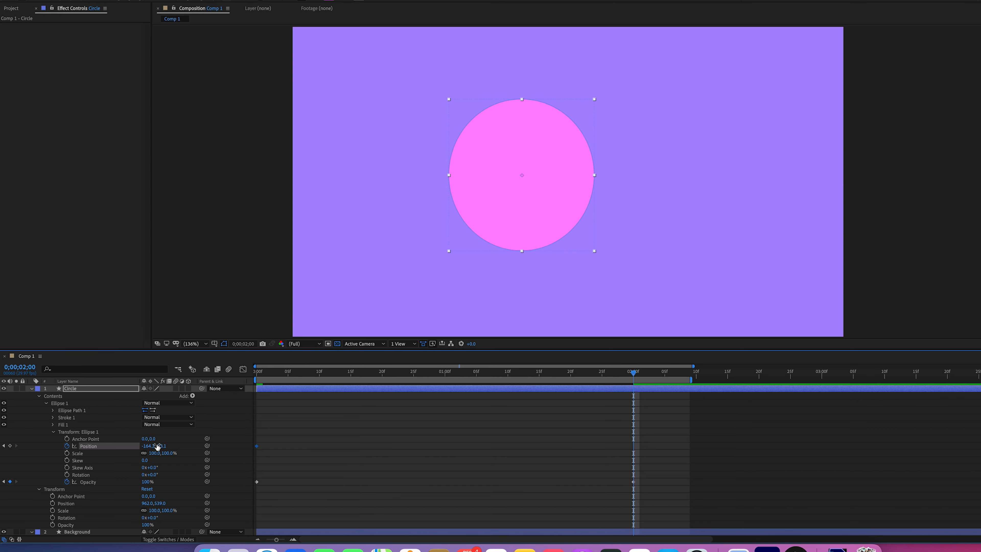
{"action": "left_click_drag", "start_coordinate": [161, 447], "coordinate": [165, 448]}
{"action": "left_click_drag", "start_coordinate": [161, 447], "coordinate": [279, 430]}
{"action": "left_click_drag", "start_coordinate": [149, 446], "coordinate": [466, 441]}
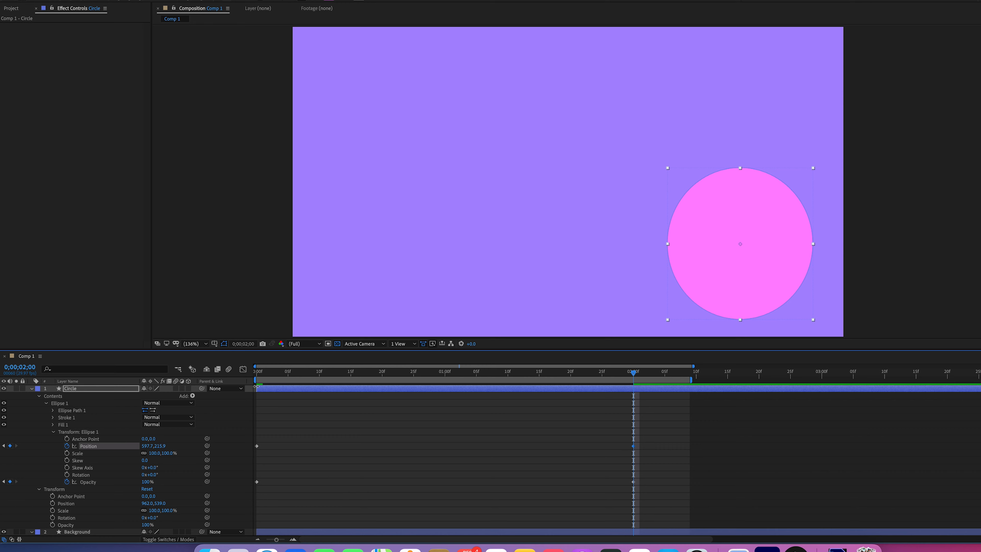
Compare the circle's Position at the 0;00;00;00 and 0;00;02;00 keyframes
{"action": "left_click", "coordinate": [260, 373]}
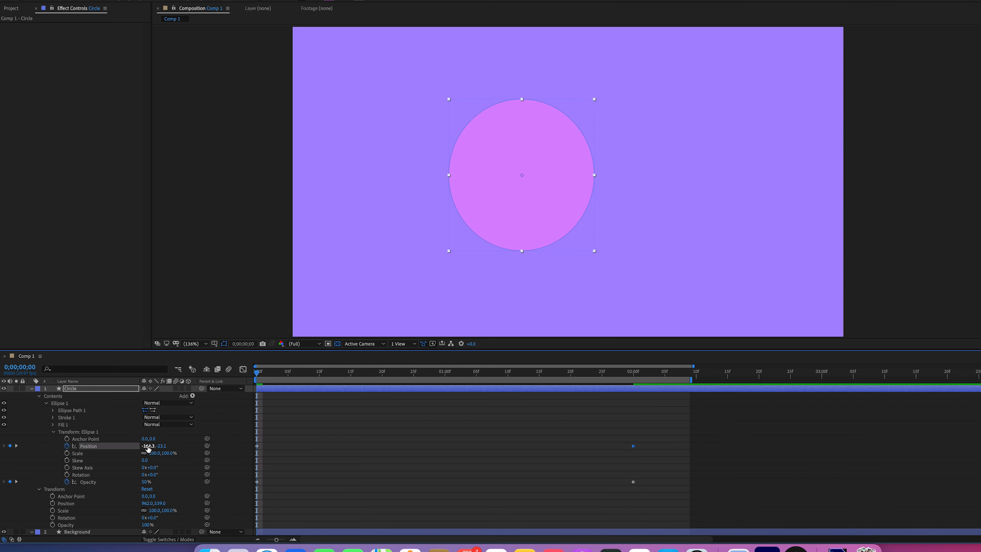
{"action": "left_click", "coordinate": [634, 372]}
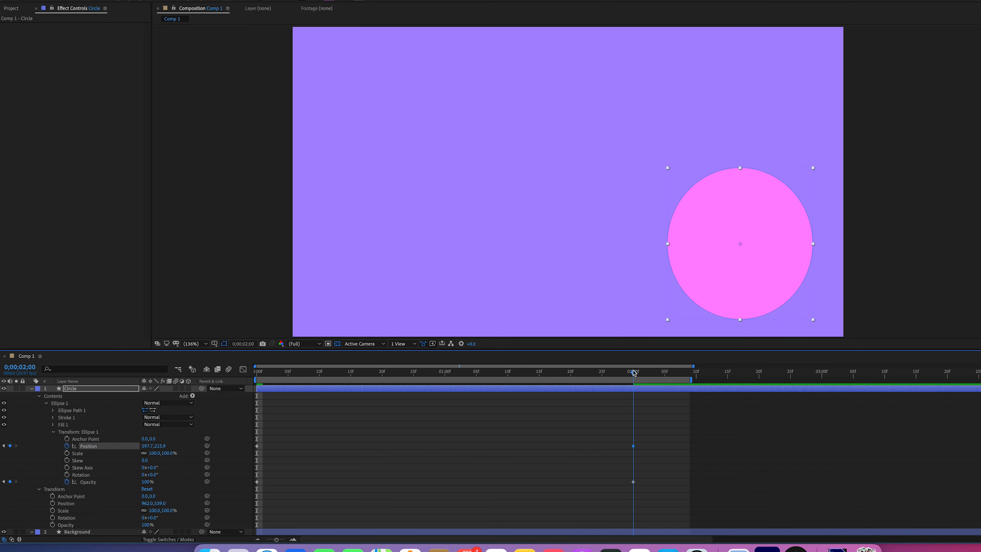
{"action": "mouse_move", "coordinate": [634, 449]}
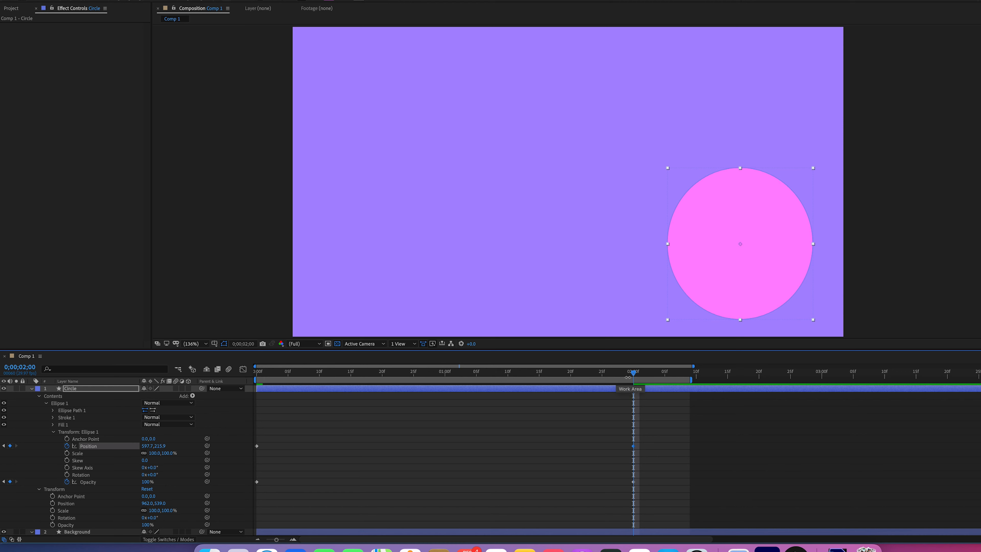
Scrub through the circle's movement from 0;00;00;00, play the combined position and opacity animation, and stop the preview
{"action": "left_click", "coordinate": [255, 375]}
{"action": "left_click_drag", "start_coordinate": [253, 376], "coordinate": [615, 378]}
{"action": "key", "text": "space"}
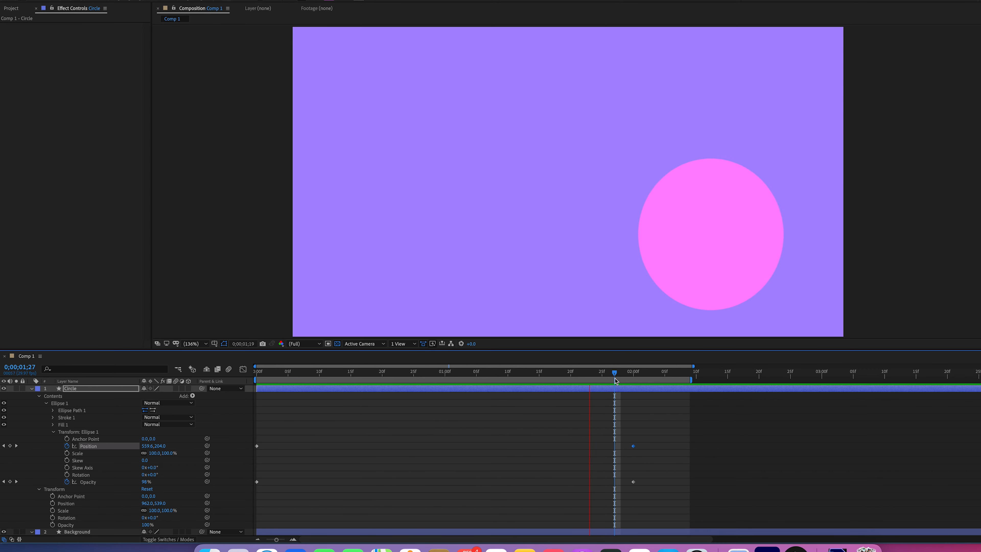
{"action": "key", "text": "space"}
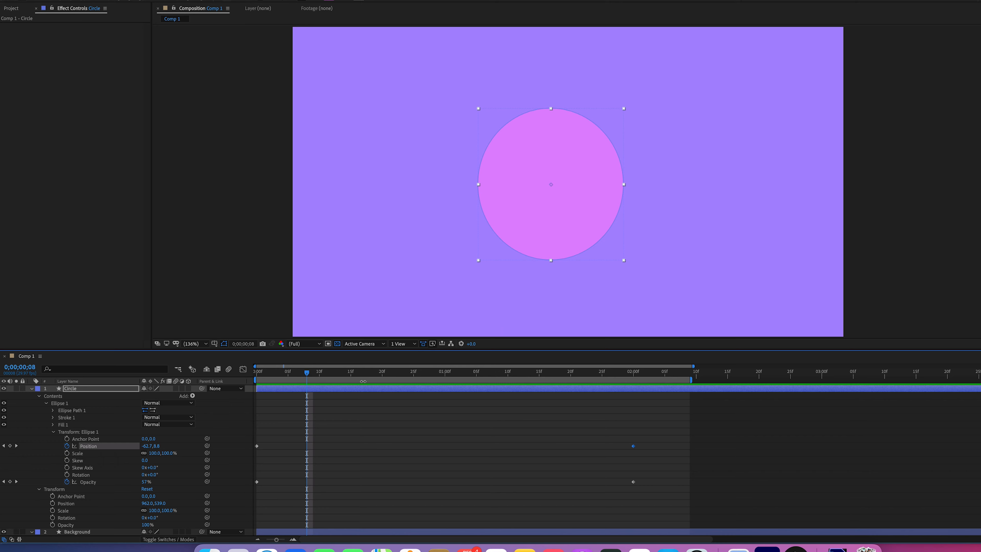
Check the circle at several times between the keyframes and jump back and forth between its two Position keyframes, ending at 0;00;00;00
{"action": "left_click", "coordinate": [338, 373]}
{"action": "left_click", "coordinate": [388, 374]}
{"action": "left_click", "coordinate": [471, 374]}
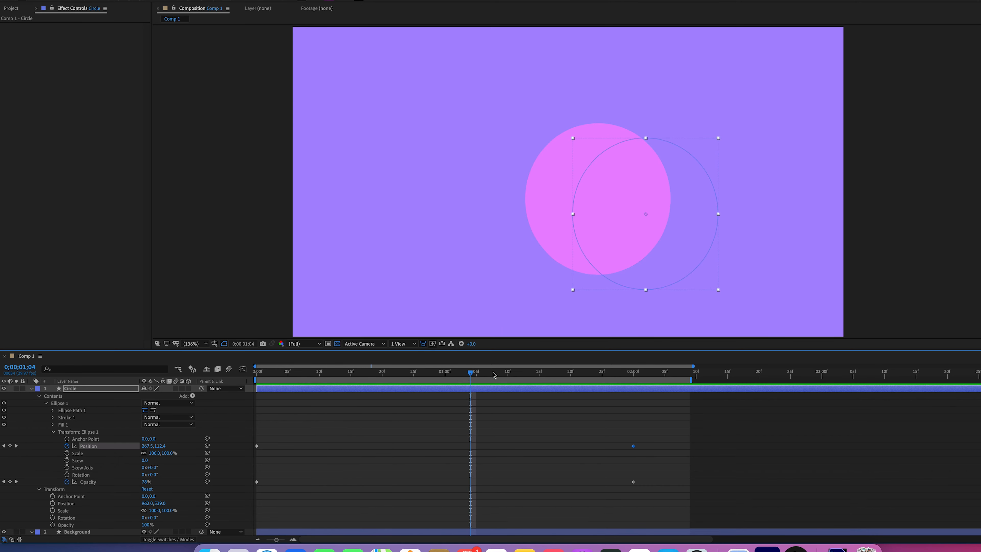
{"action": "left_click", "coordinate": [514, 374]}
{"action": "left_click", "coordinate": [546, 374]}
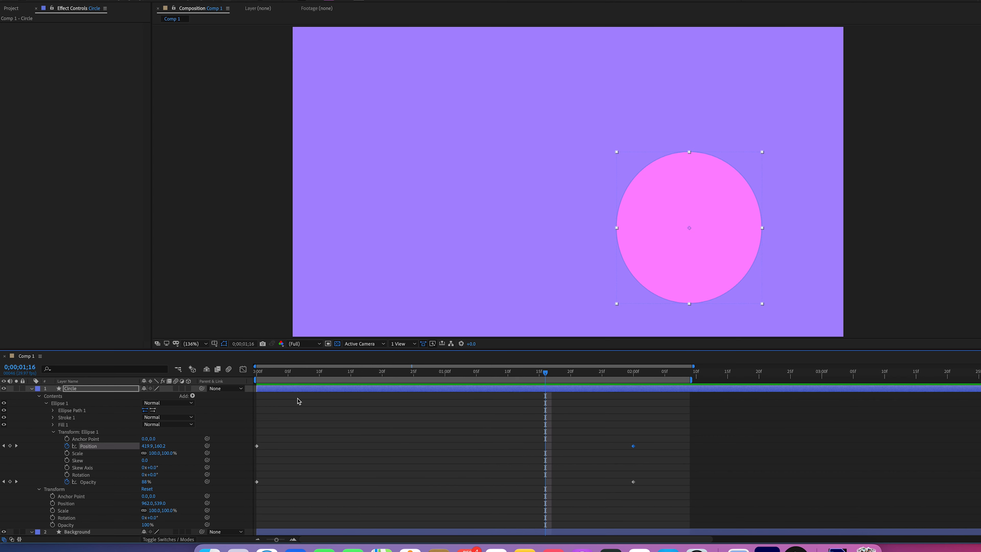
{"action": "left_click", "coordinate": [16, 446]}
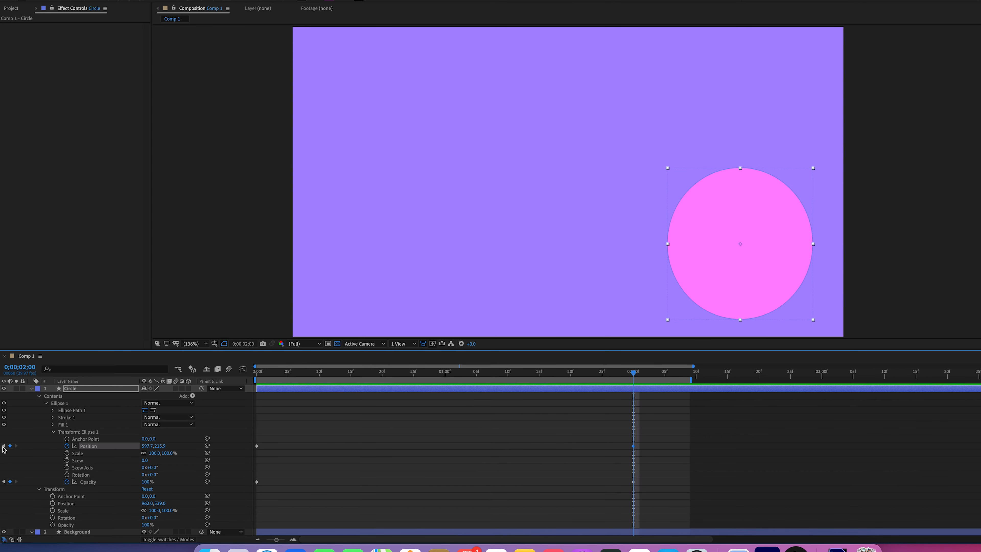
{"action": "left_click", "coordinate": [4, 447]}
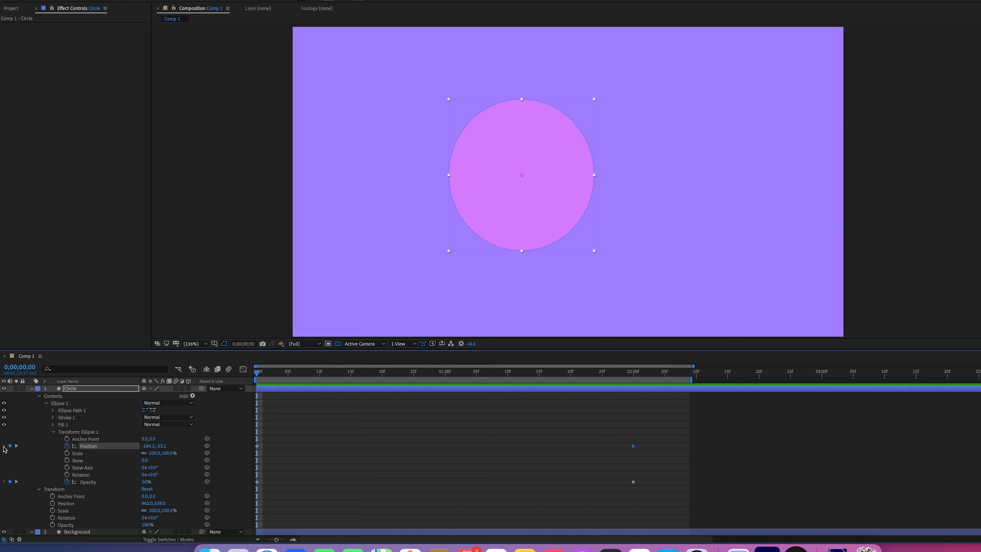
{"action": "left_click", "coordinate": [16, 446]}
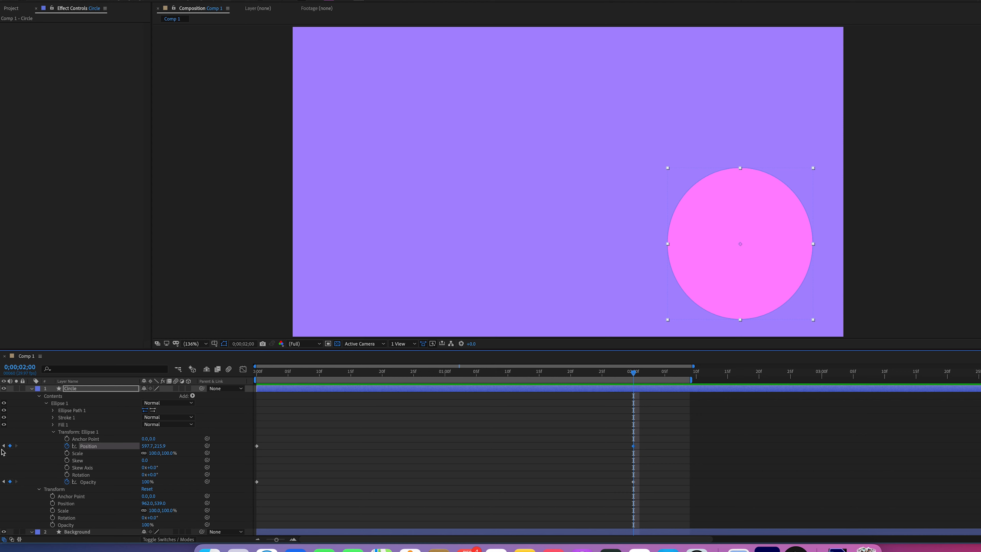
{"action": "left_click", "coordinate": [5, 446]}
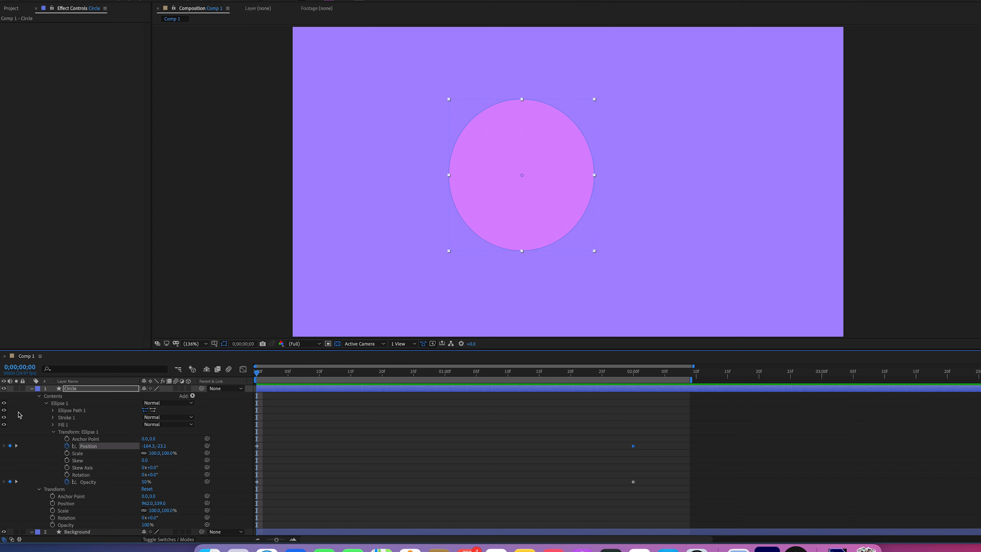
Collapse the properties of the Circle and Background layers and reopen only Circle's properties
{"action": "left_click", "coordinate": [32, 389]}
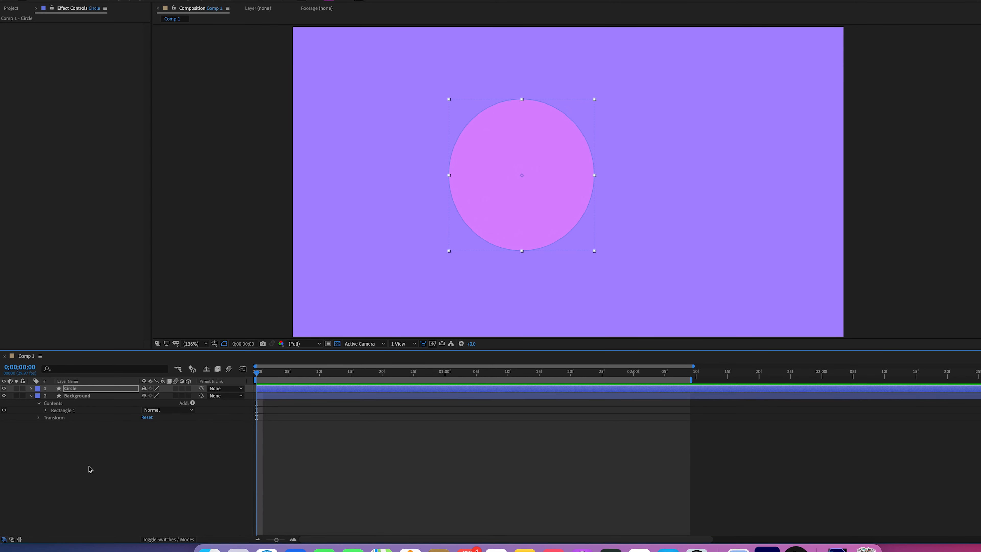
{"action": "left_click", "coordinate": [31, 396]}
{"action": "key", "text": "grave"}
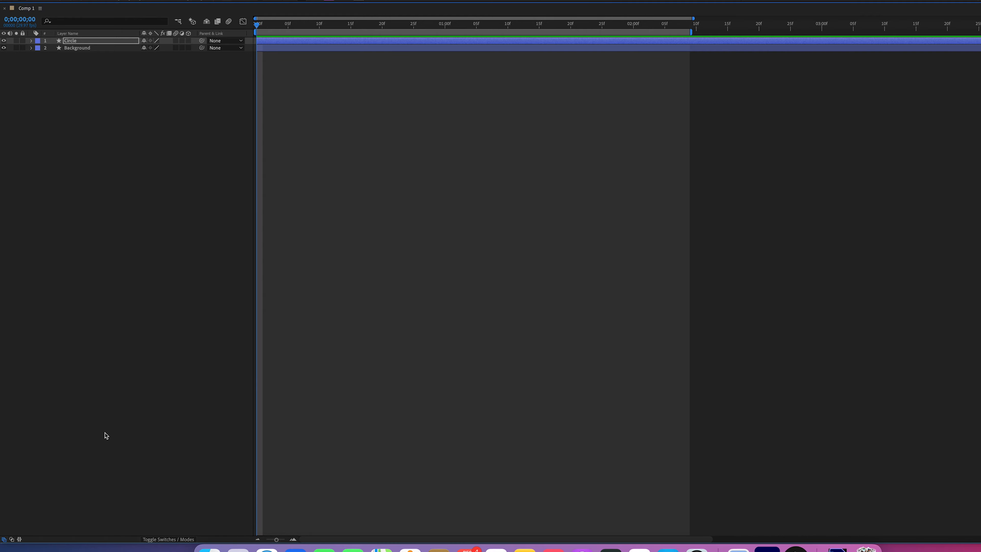
{"action": "key", "text": "grave"}
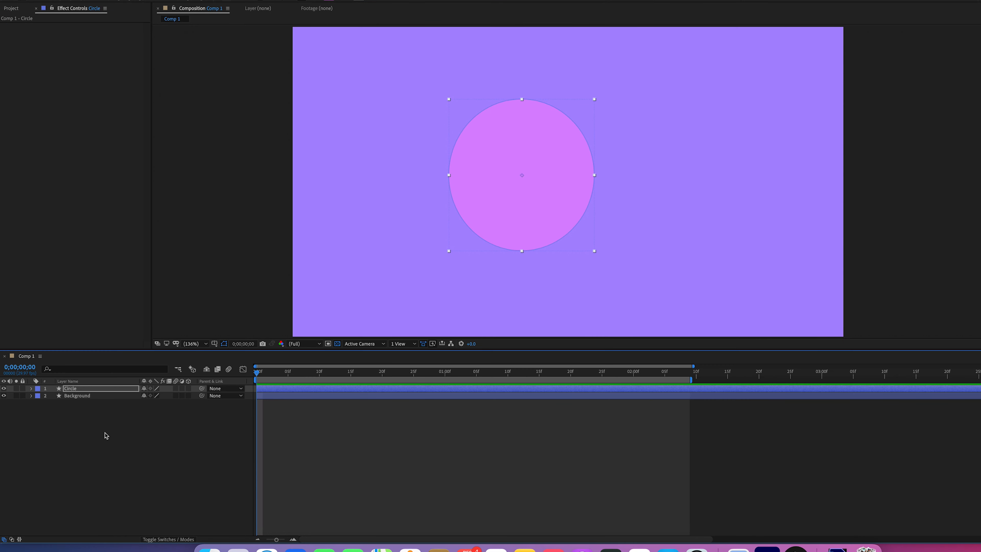
{"action": "left_click", "coordinate": [31, 389]}
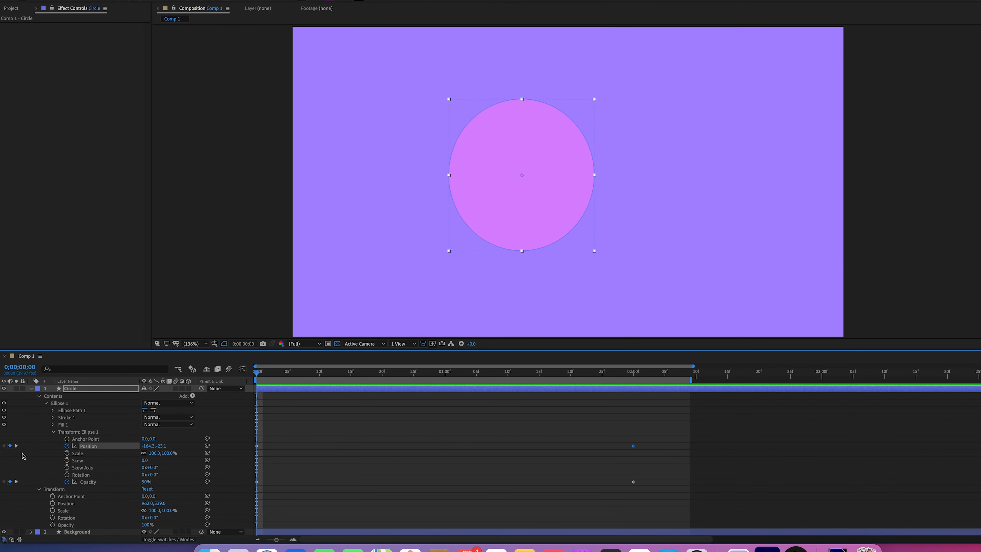